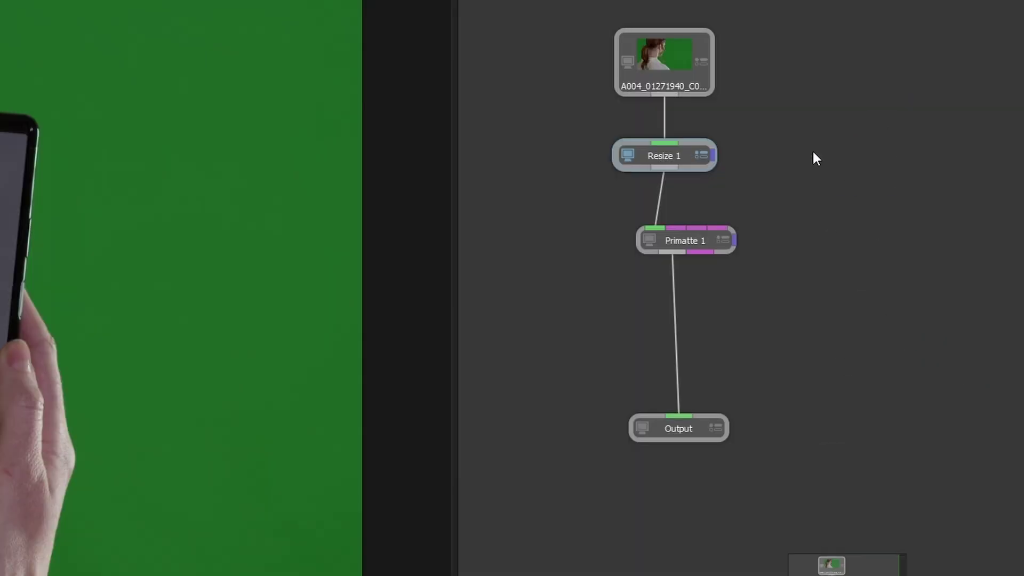
- Add a Stability node, then place S_UltraGrain between Denoiser ML and Output
left_click(811, 150)
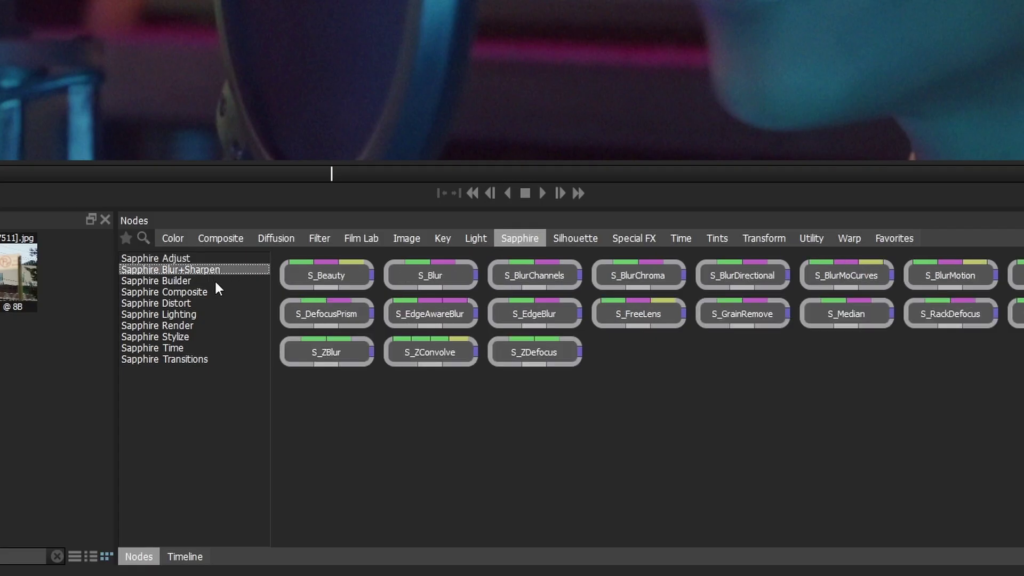
left_click(214, 280)
left_click(220, 303)
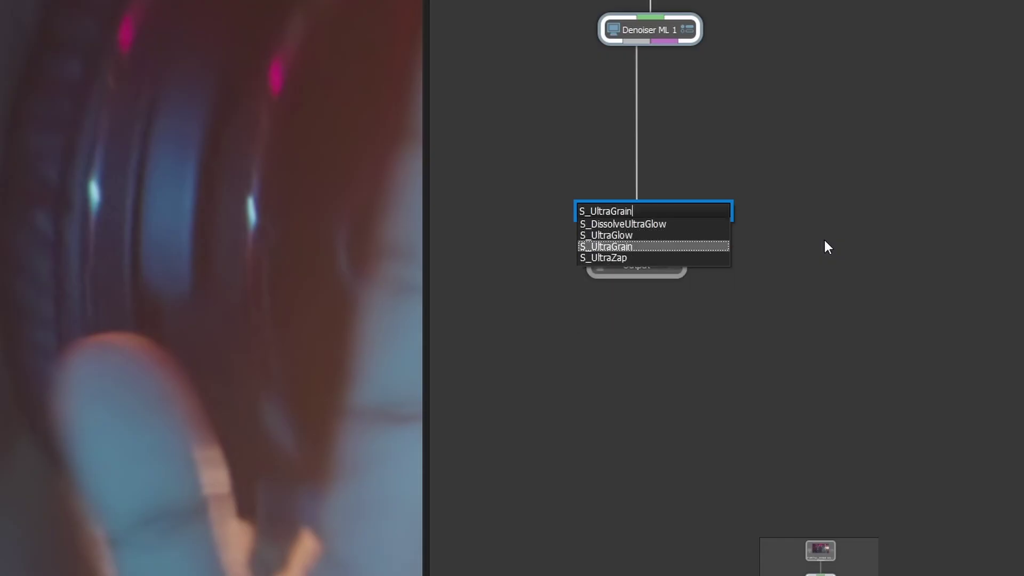
key("Return")
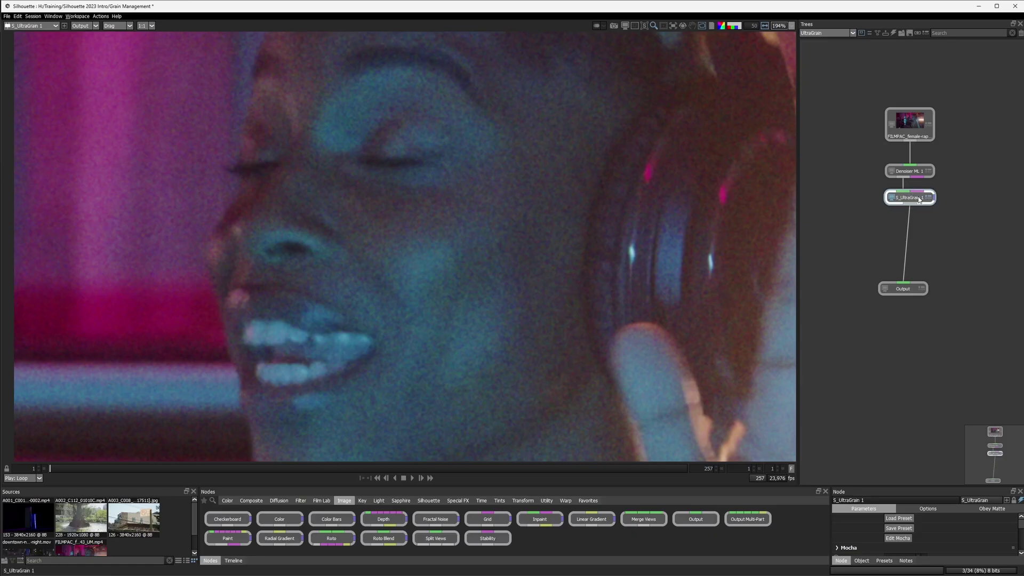
left_click_drag(908, 197, 907, 211)
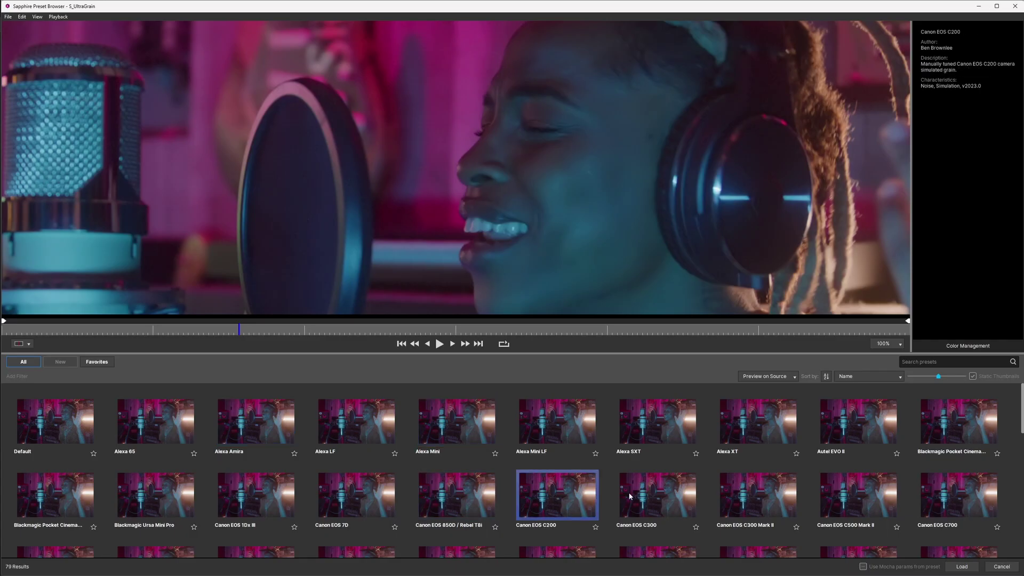
scroll(663, 416, "down", 2)
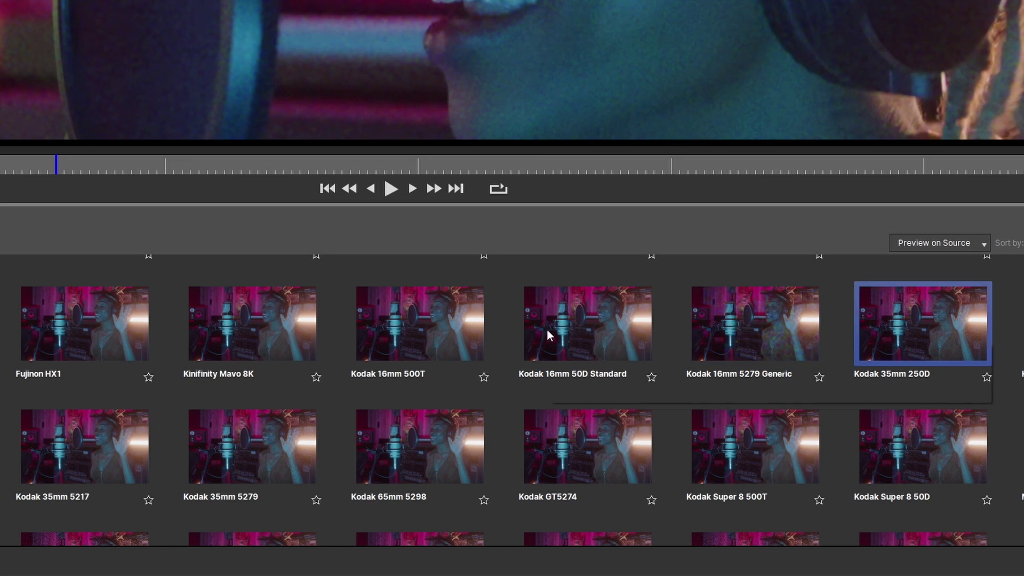
scroll(418, 441, "down", 2)
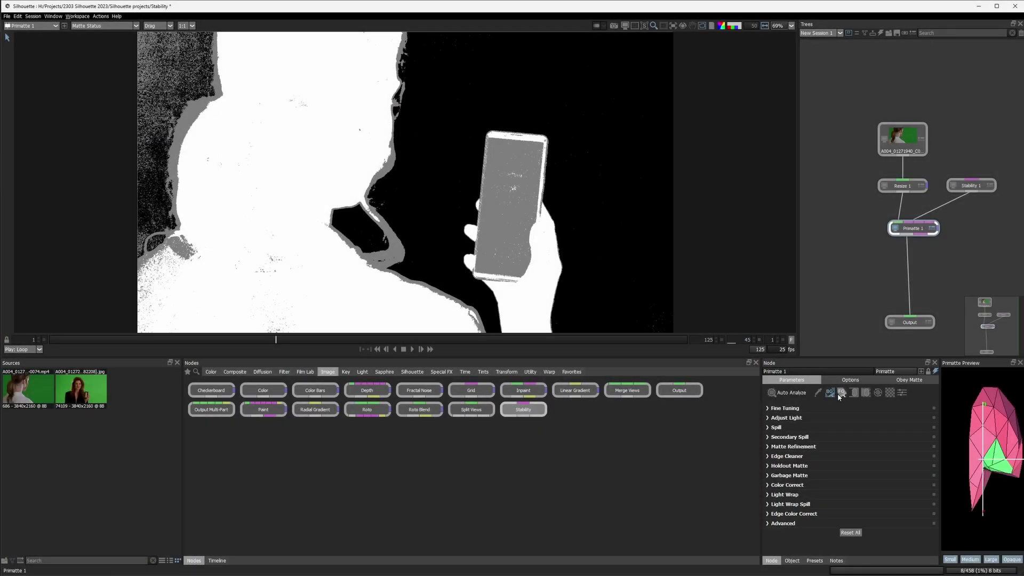
- Sample the phone screen as foreground and paste the position expression into Prism Center Start
left_click(840, 393)
left_click_drag(514, 185, 526, 194)
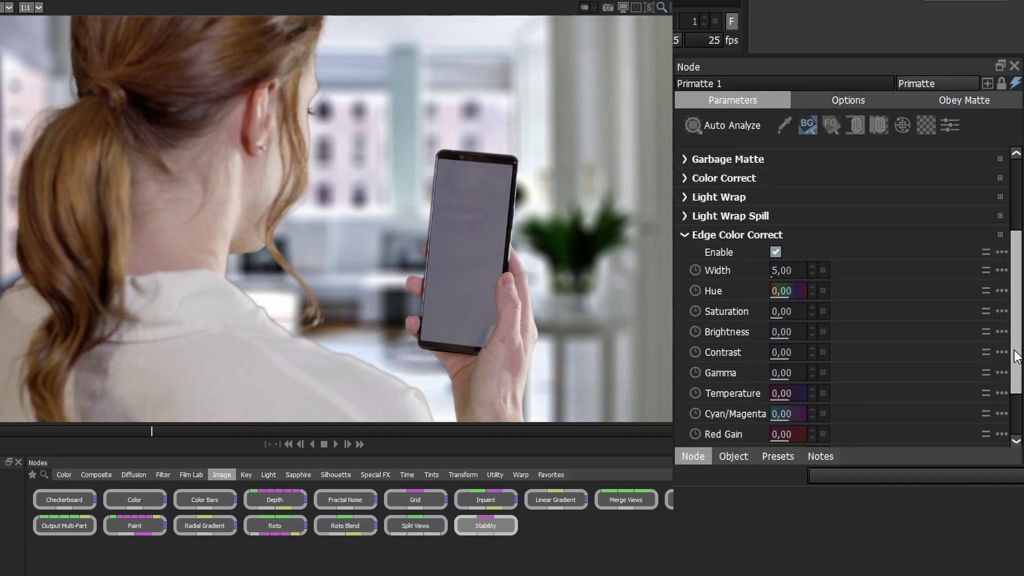
scroll(778, 322, "down", 2)
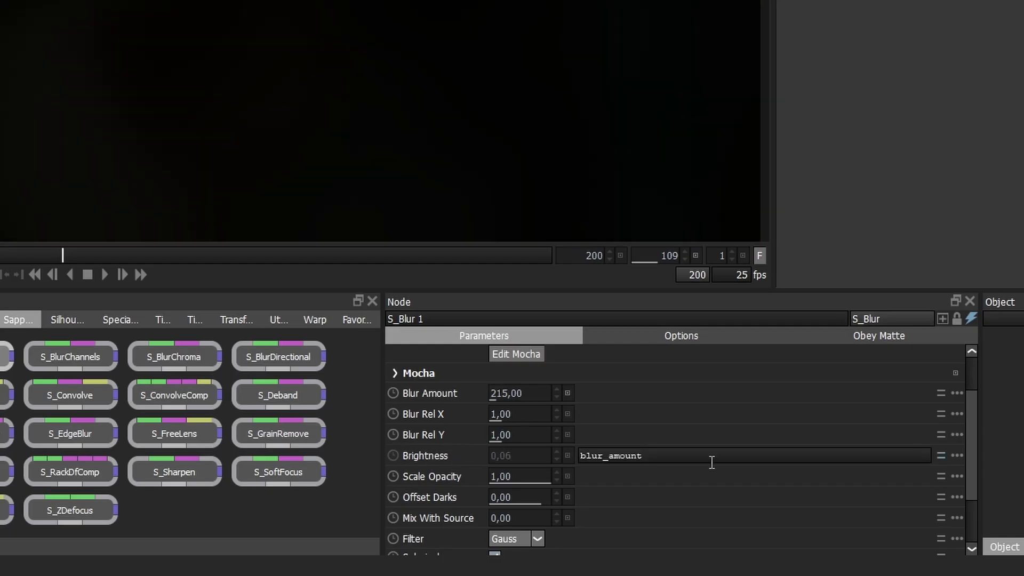
type("1")
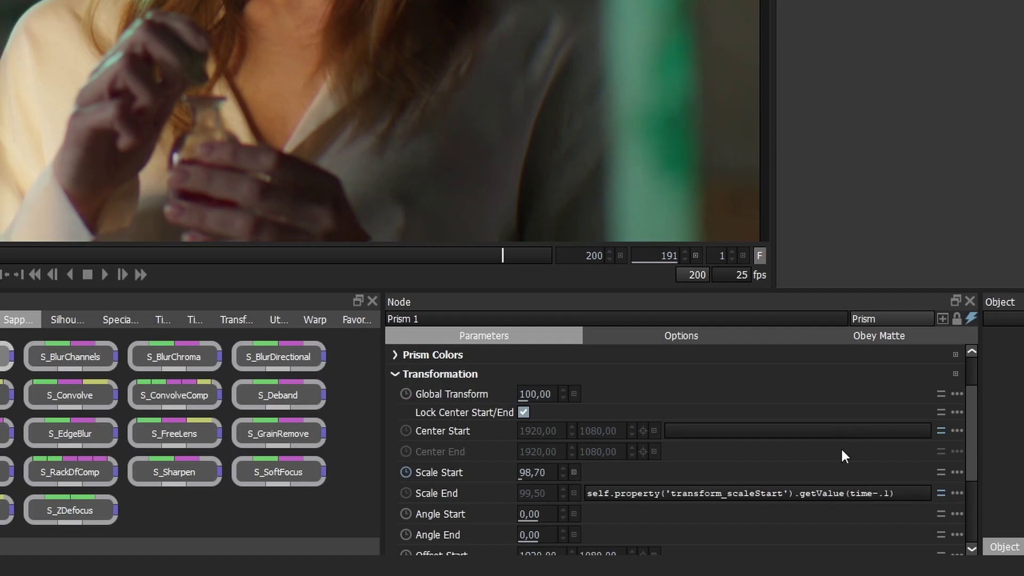
key("ctrl+v")
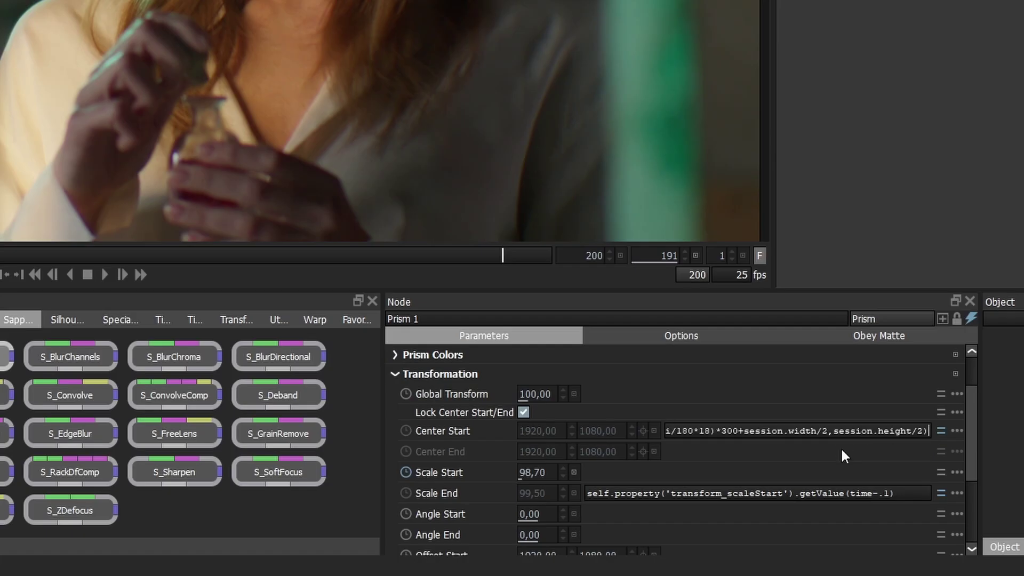
left_click(842, 451)
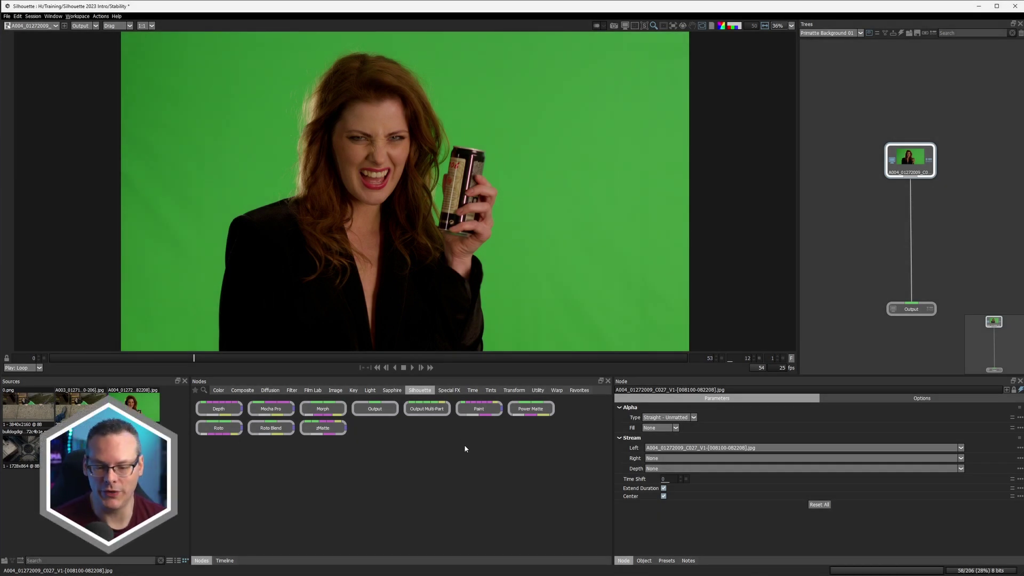
- Insert a Primatte key node between the green-screen source and Output
left_click(353, 390)
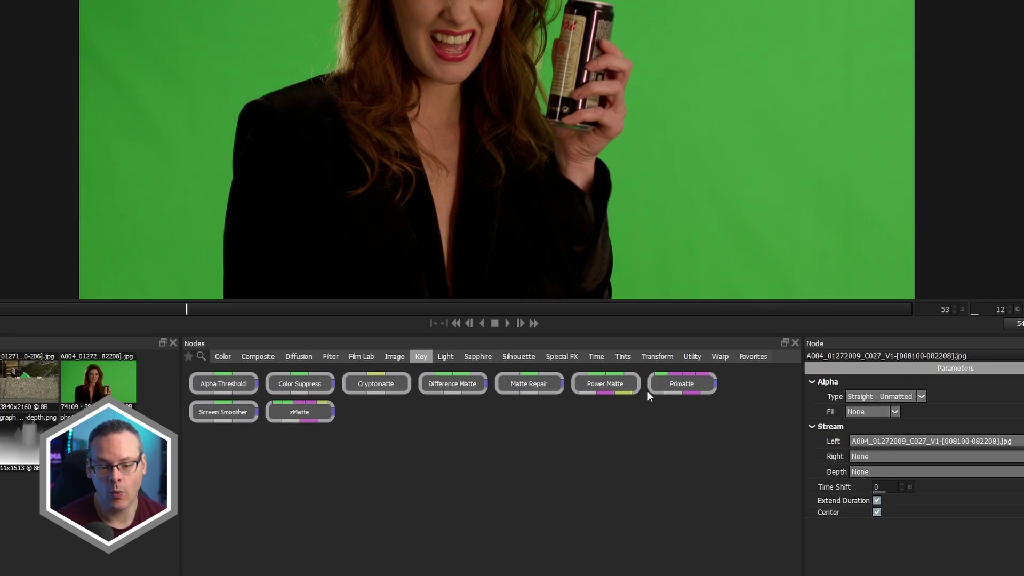
left_click(692, 383)
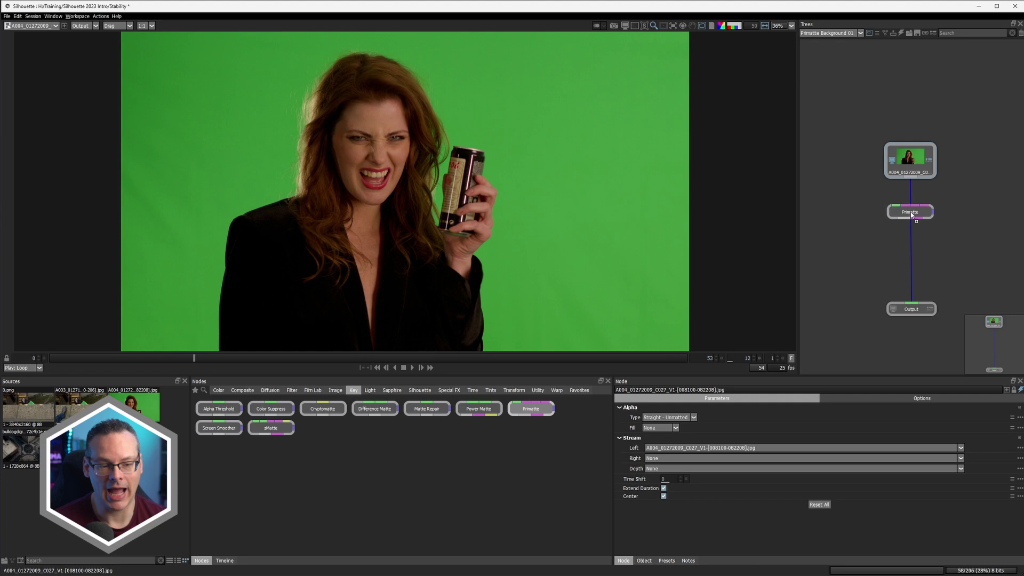
left_click_drag(911, 215, 911, 212)
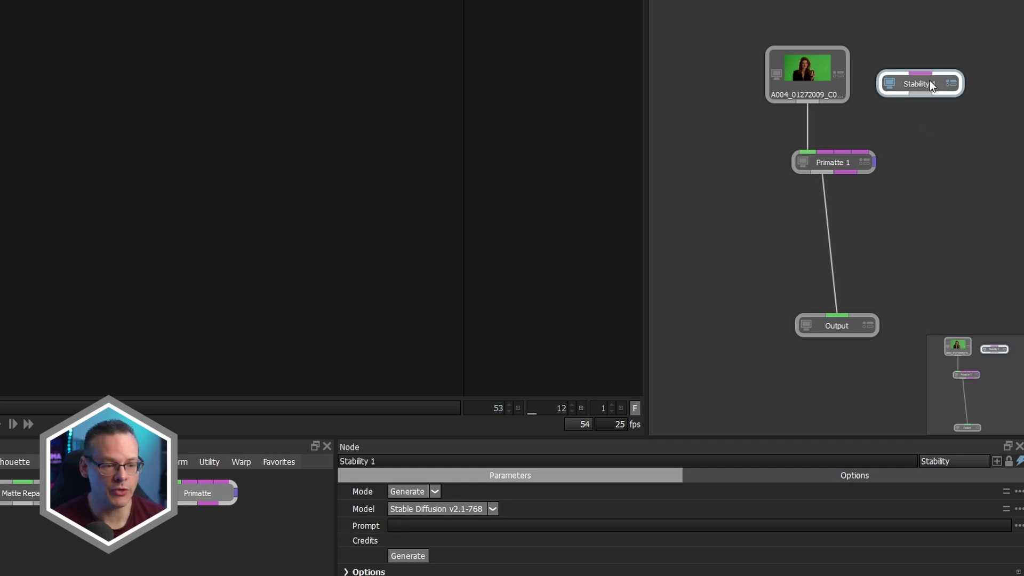
- Set the Stability mode, enter the dark neon-lit bar prompt, and expand Options
left_click(431, 492)
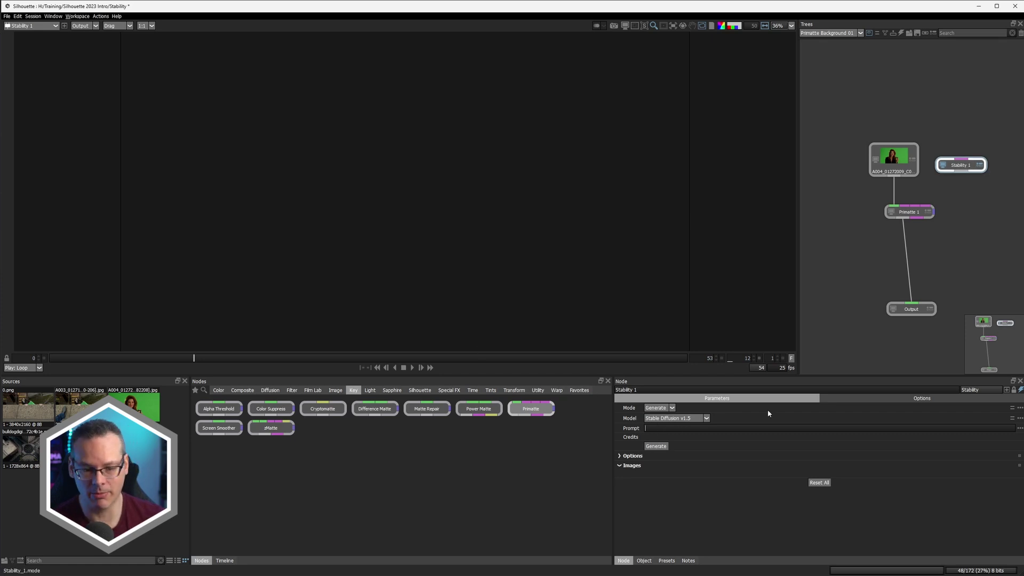
type("commercial photograph of a dark bar with a neon blue light and a neon sign above the bar counter, cinematic")
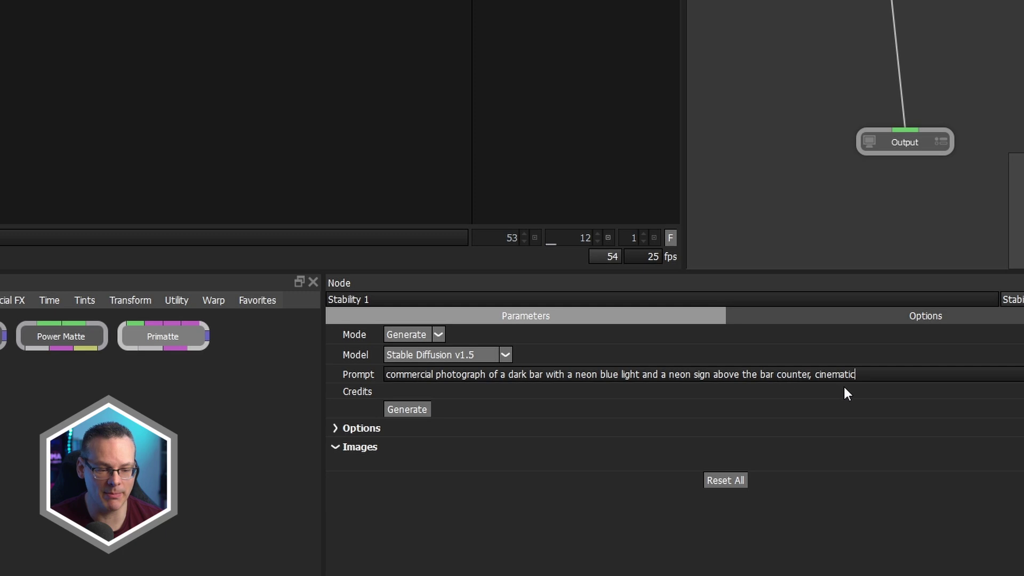
left_click(335, 429)
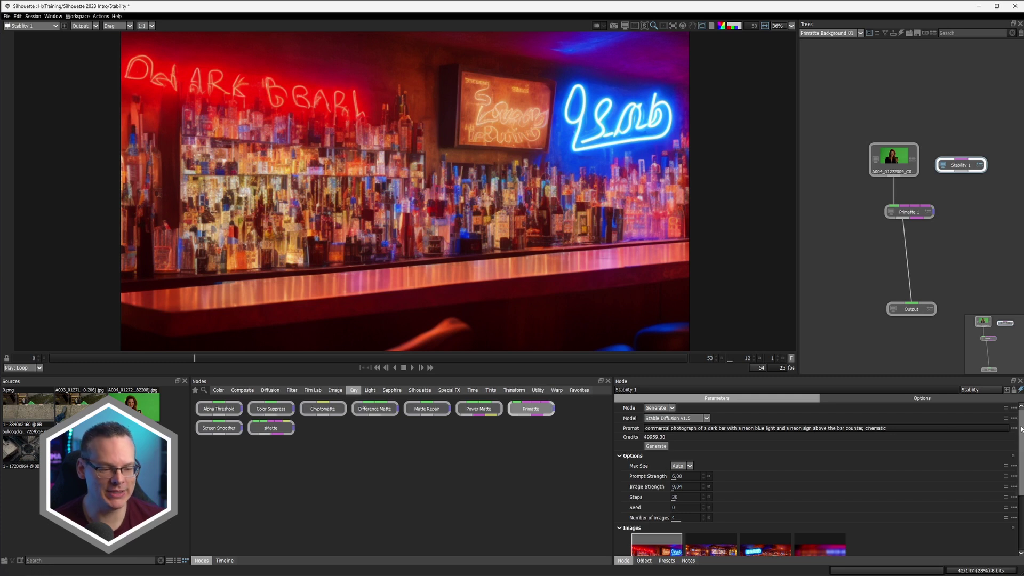
left_click_drag(1020, 424, 1019, 474)
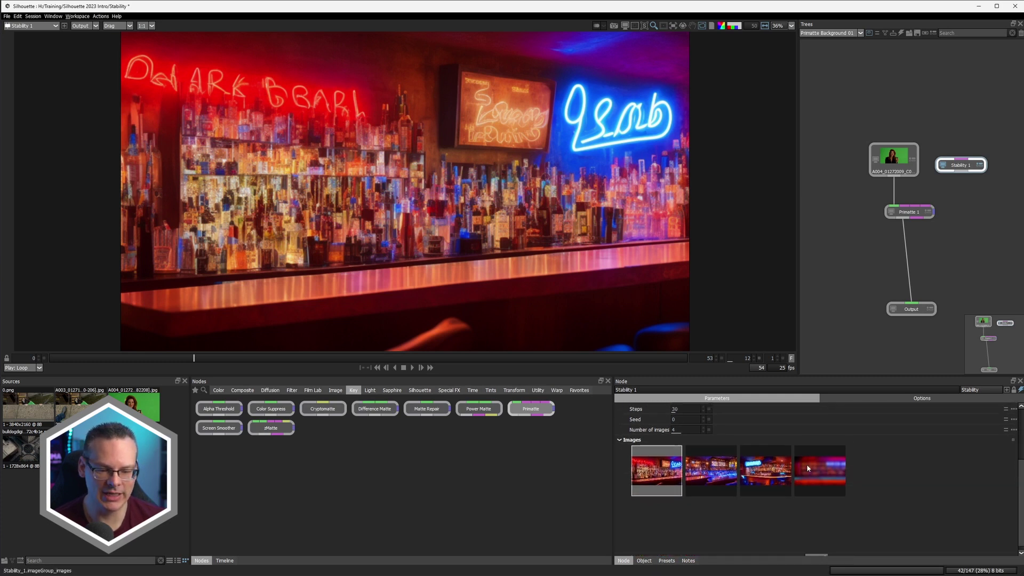
- Compare the generated bar images and pick the third one, the BARRB bar
left_click(711, 470)
left_click(776, 477)
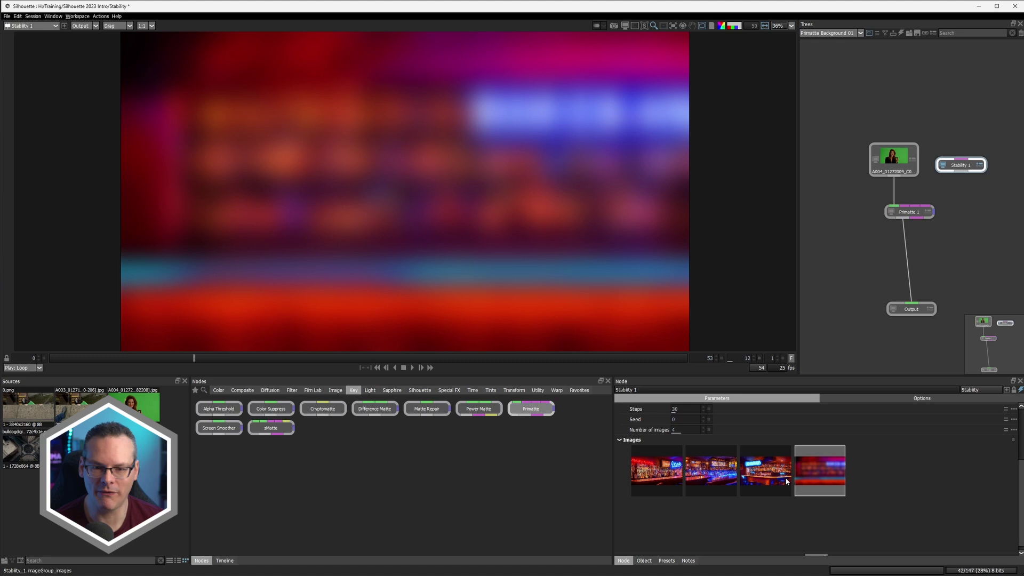
left_click(767, 480)
left_click(708, 480)
left_click(673, 479)
left_click(724, 479)
left_click(702, 480)
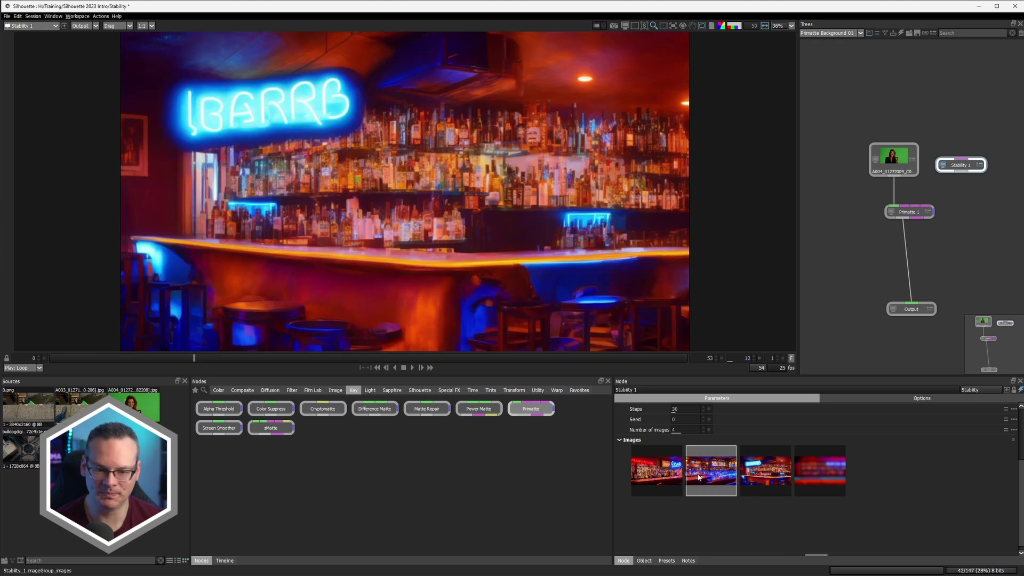
left_click(744, 480)
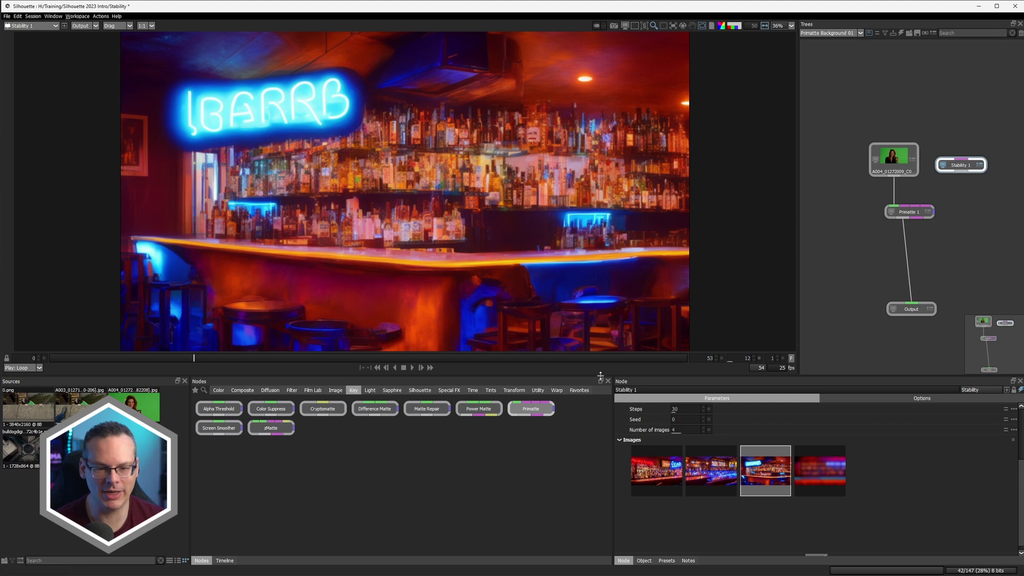
- Feed the Stability image into Primatte's background through a new S_RackDefocus node
left_click_drag(961, 166, 909, 206)
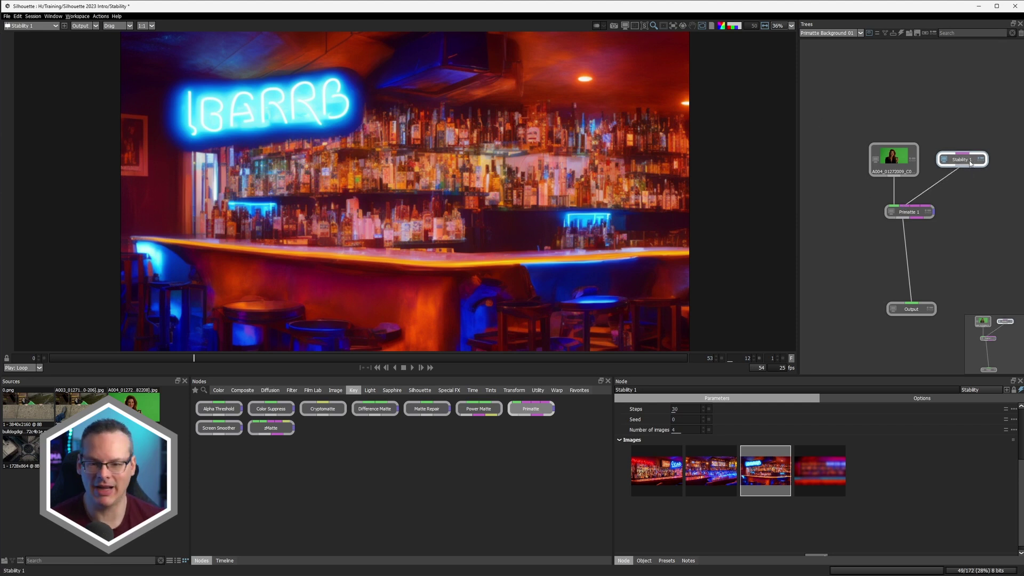
key("Tab")
type("rack")
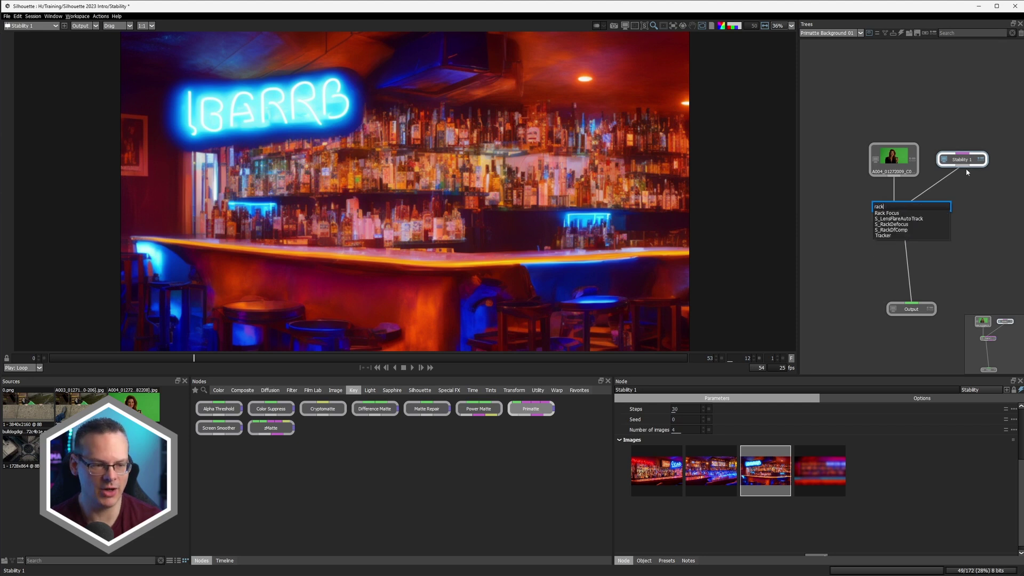
key("Down")
key("Down")
key("Down")
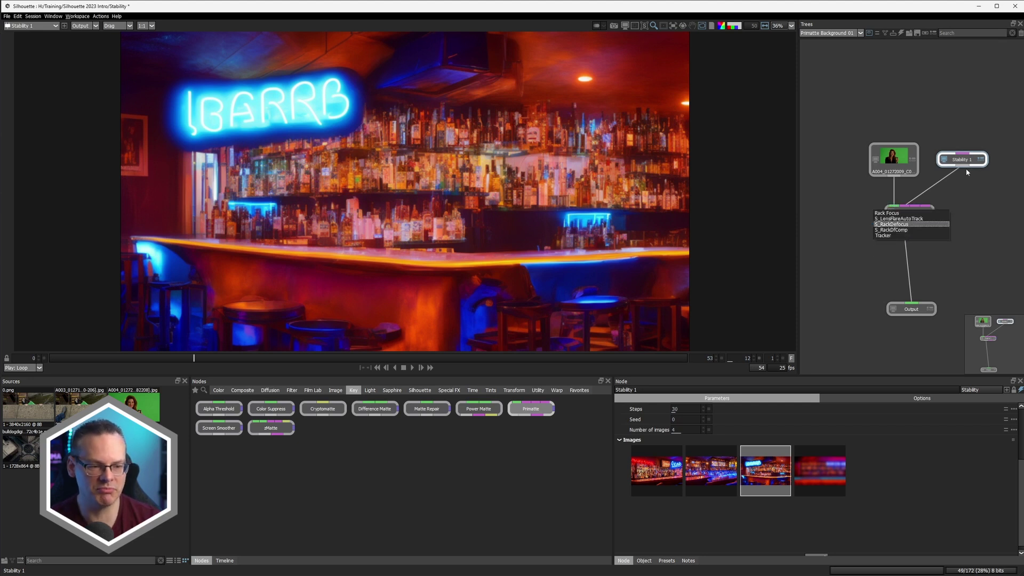
key("Return")
left_click(909, 212)
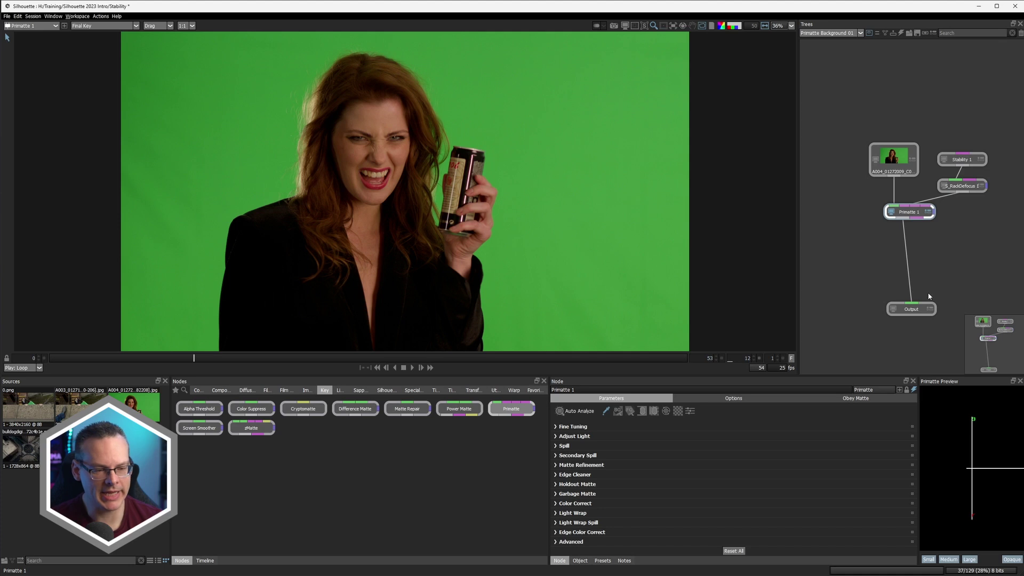
- Rearrange the Primatte and Output nodes, then auto-analyse the key to remove the green
left_click_drag(925, 301, 910, 313)
left_click_drag(915, 212, 909, 241)
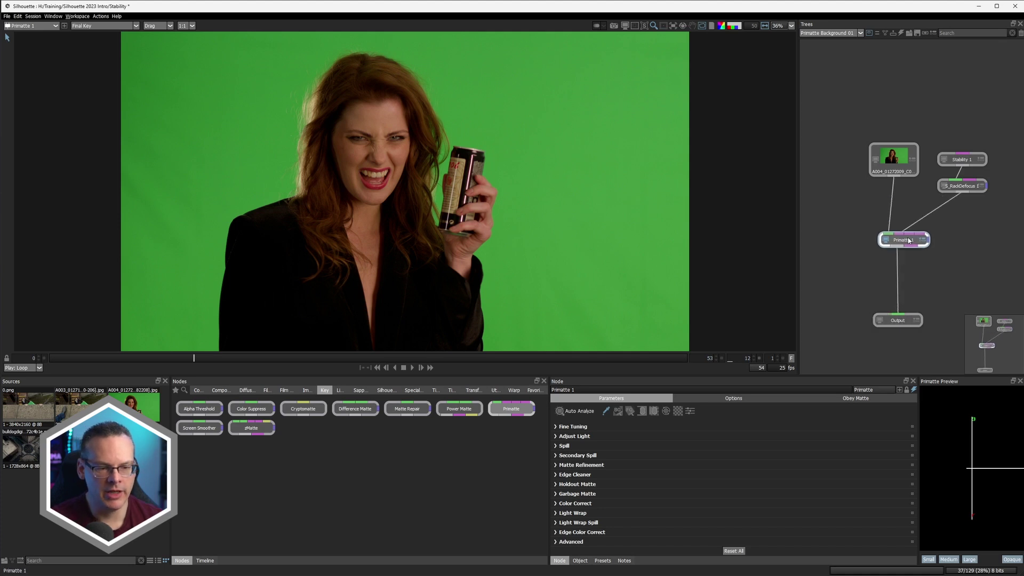
left_click(593, 413)
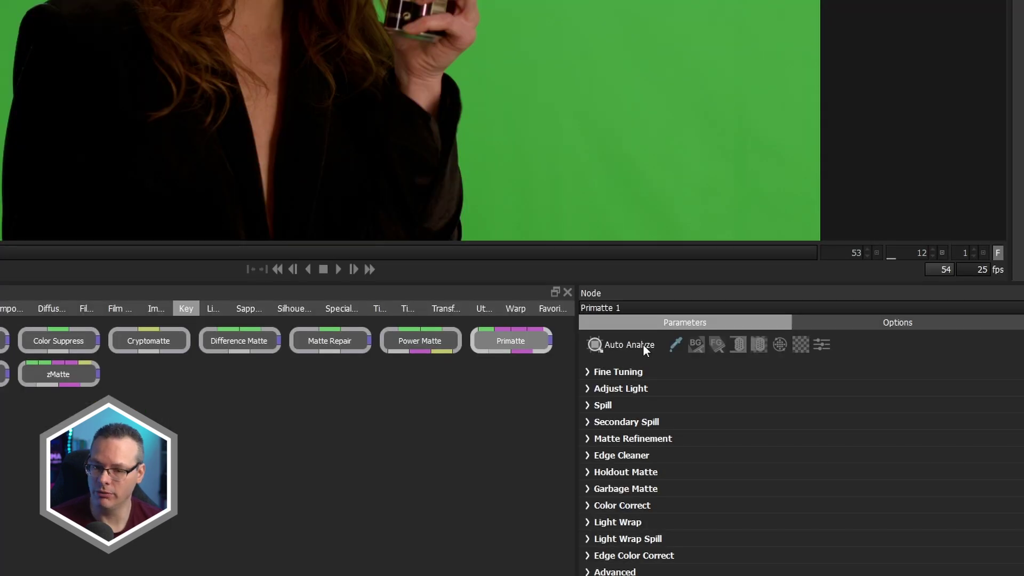
left_click(642, 345)
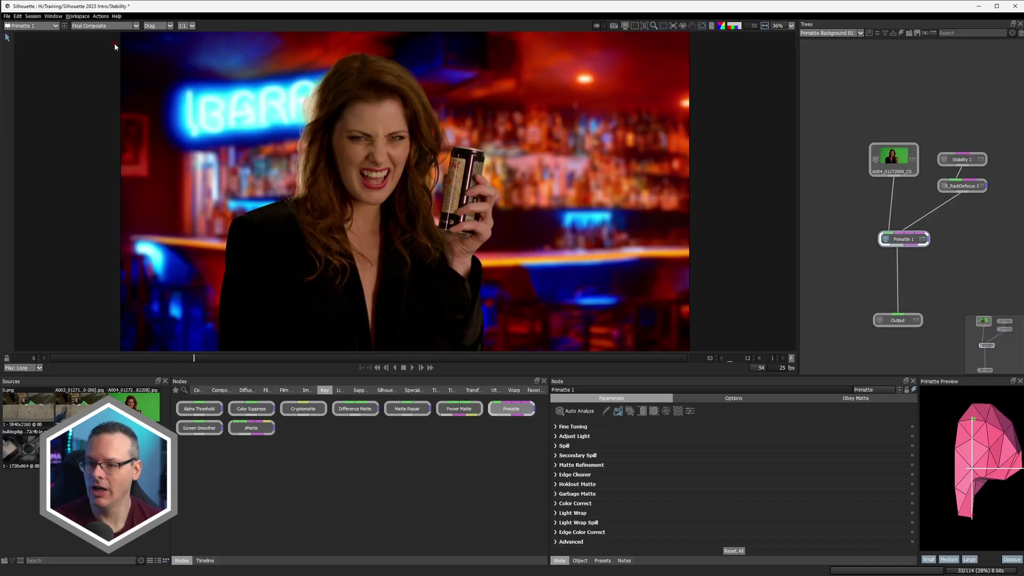
- Clean the left and right background to black in the Matte Status view
left_click(100, 25)
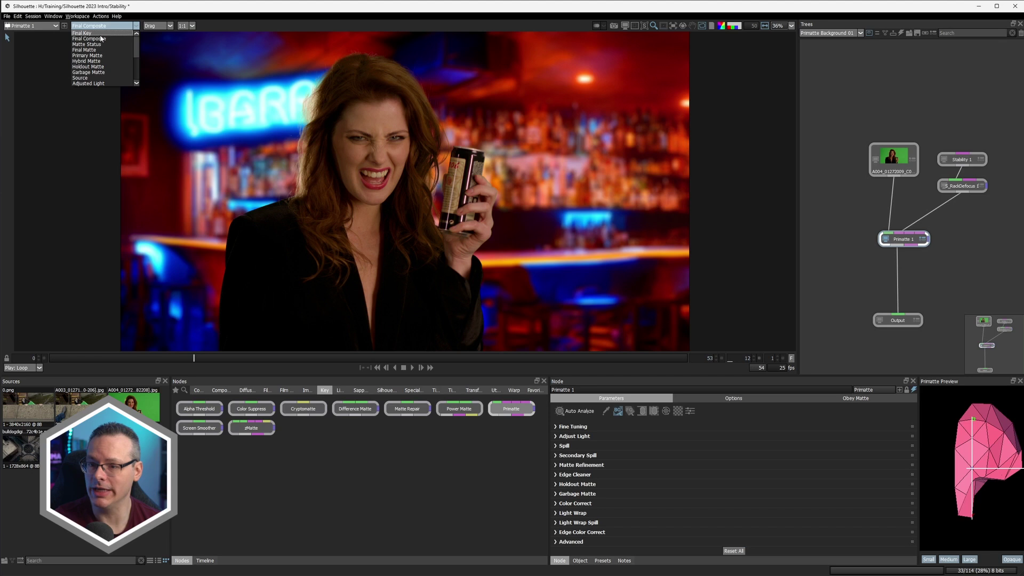
left_click(112, 45)
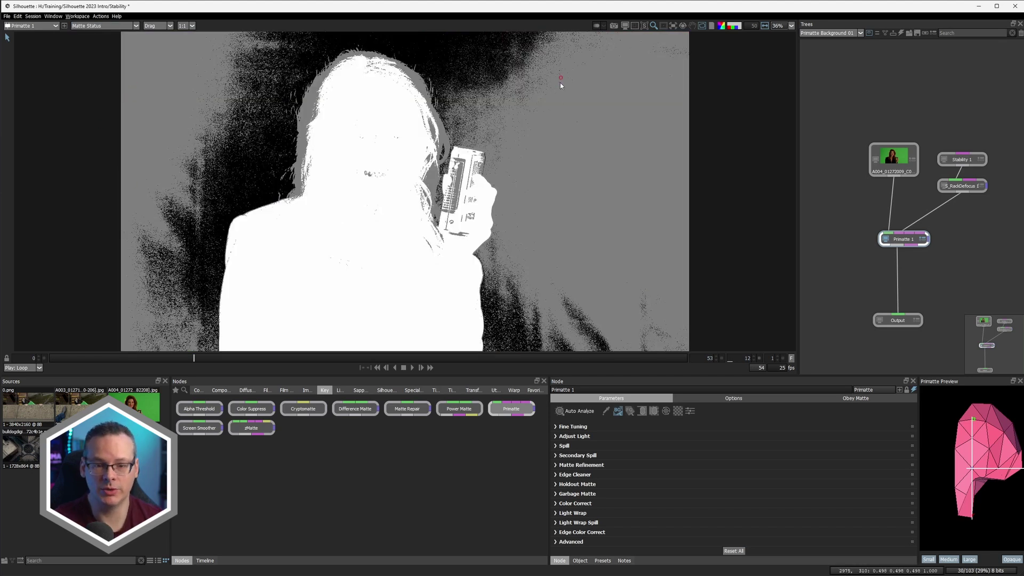
left_click_drag(548, 112, 651, 297)
left_click_drag(242, 75, 157, 326)
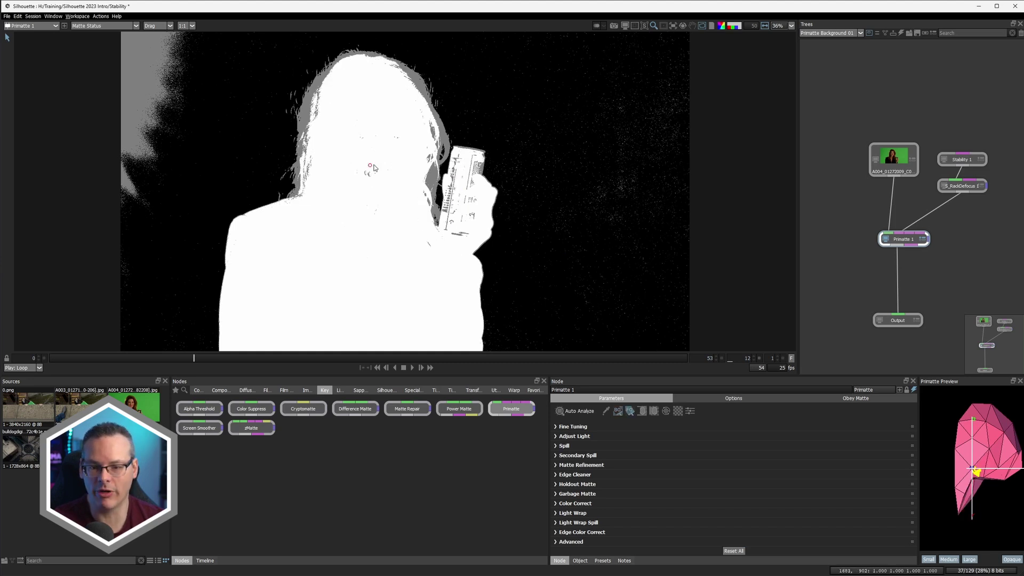
- Sample the face and can for a solid matte, then view Final Composite
left_click_drag(375, 169, 381, 214)
left_click_drag(456, 233, 471, 197)
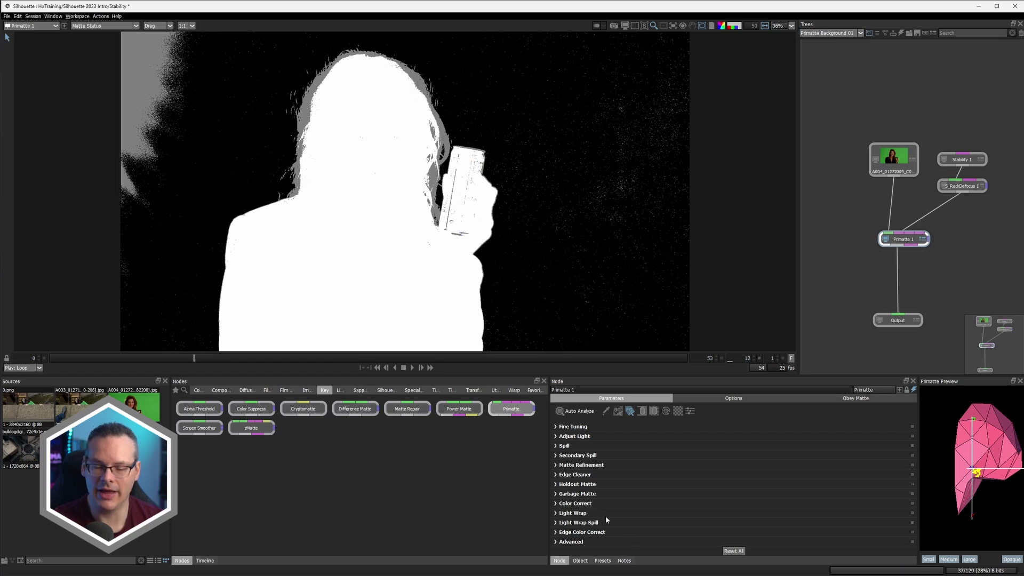
key("a")
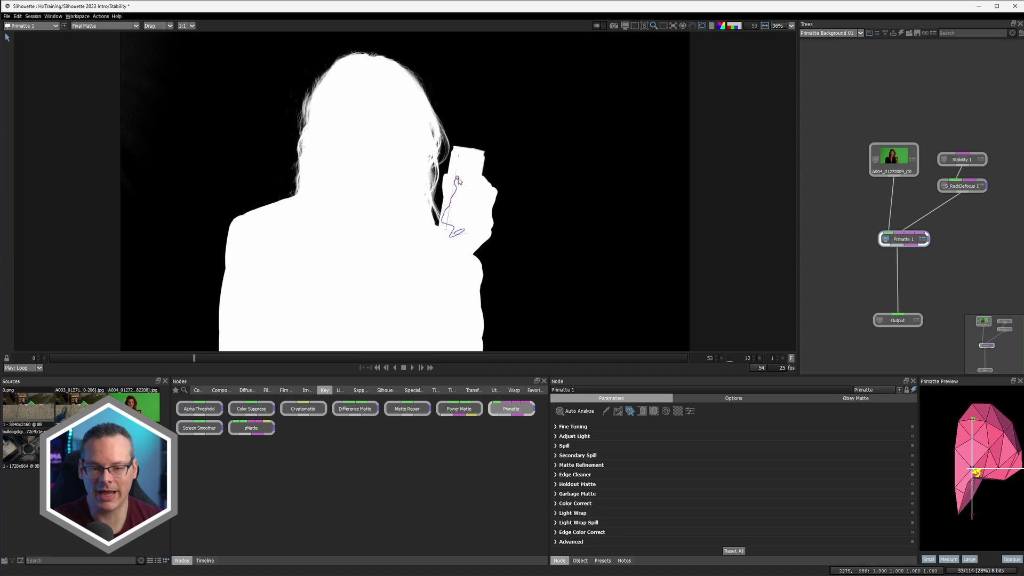
left_click_drag(474, 228, 456, 248)
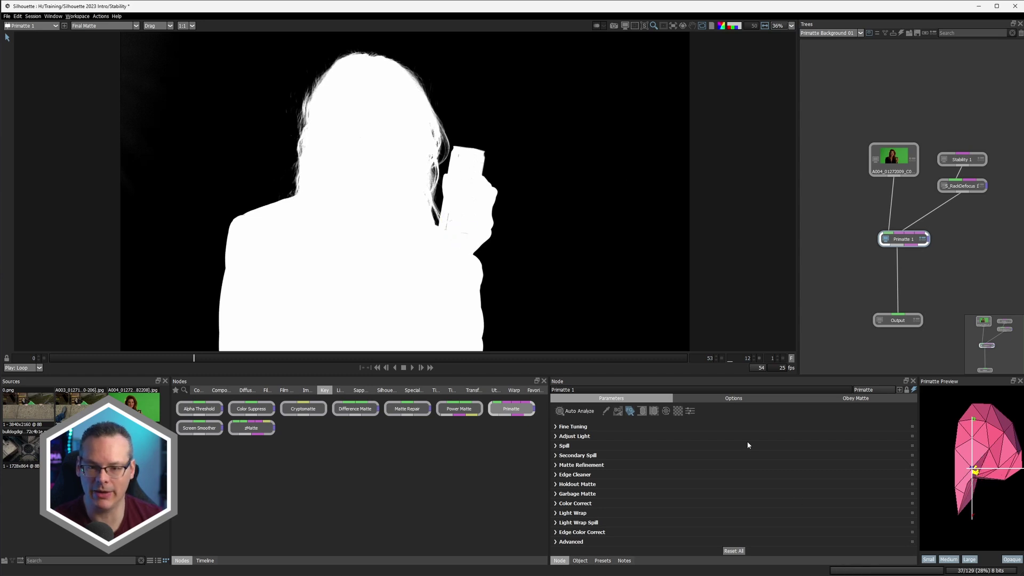
key("c")
key("c")
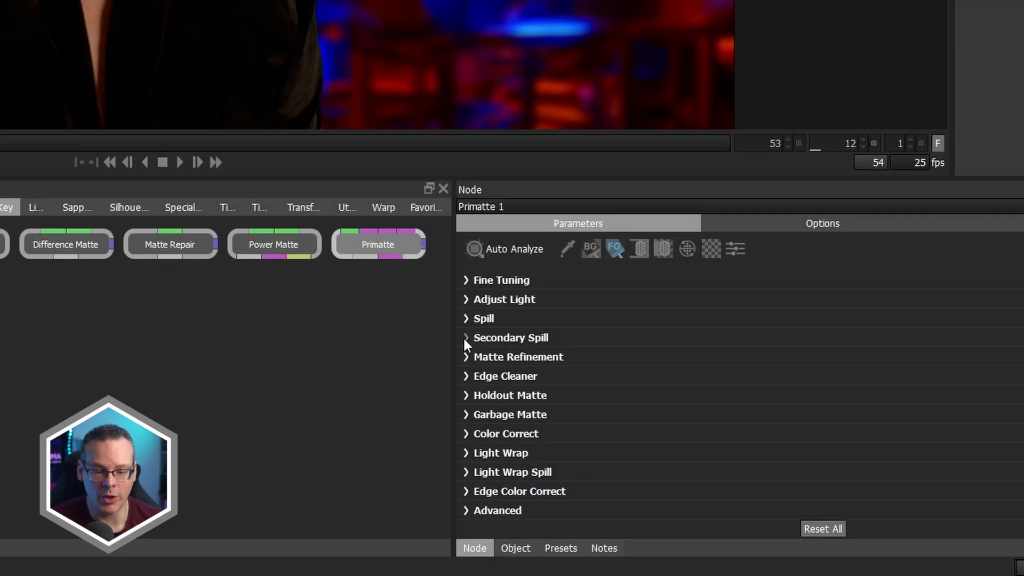
- Enable Primatte's secondary spill removal
left_click(556, 456)
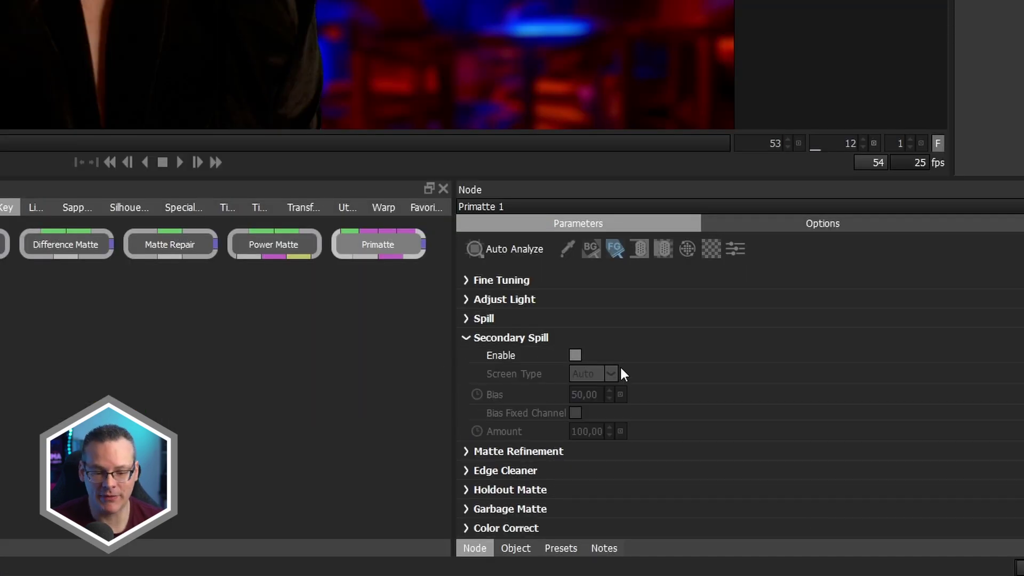
left_click(575, 355)
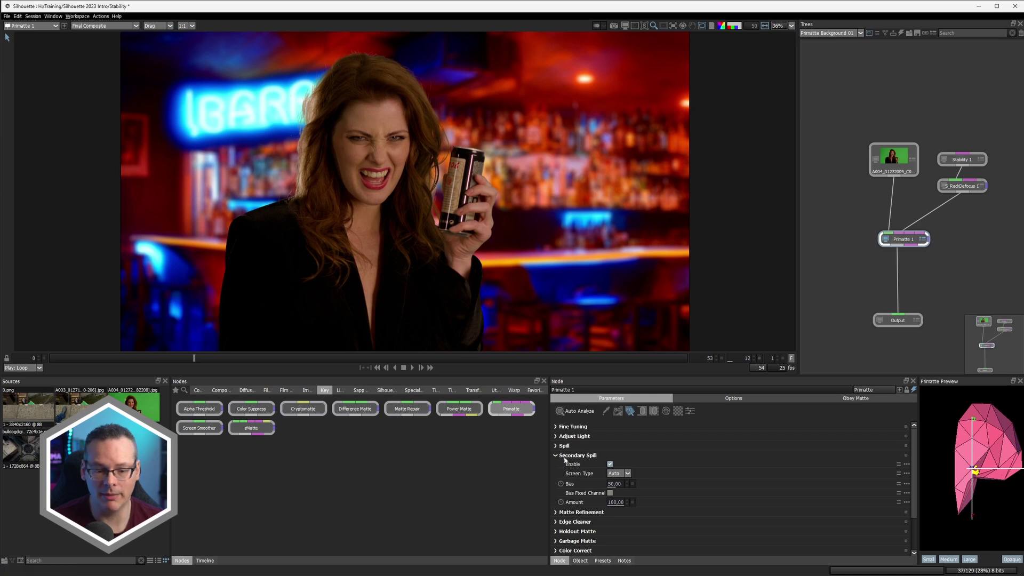
left_click(559, 456)
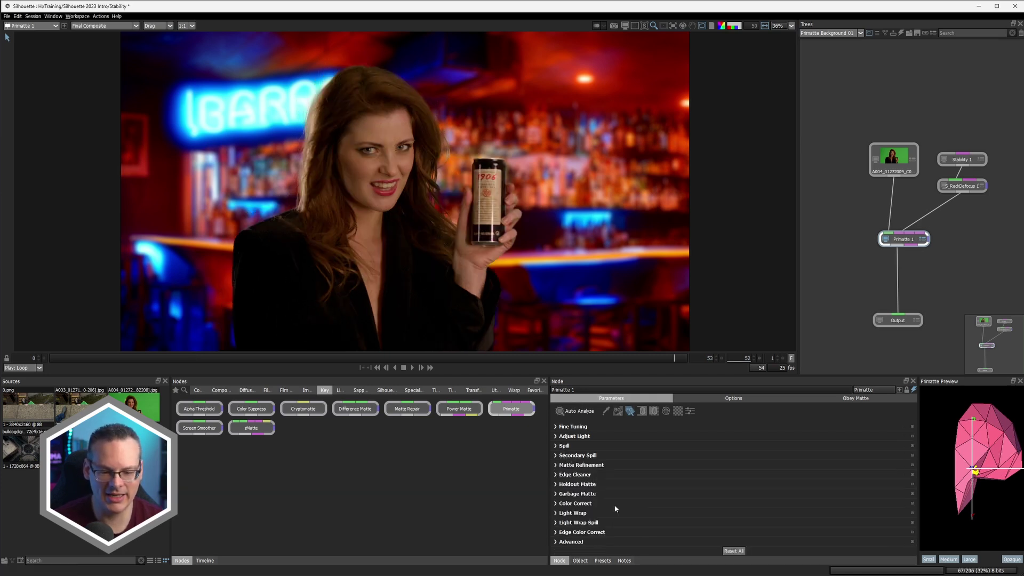
- Colour-correct the foreground: Gamma 24, more Blue Gain, slightly lower Saturation
left_click(557, 504)
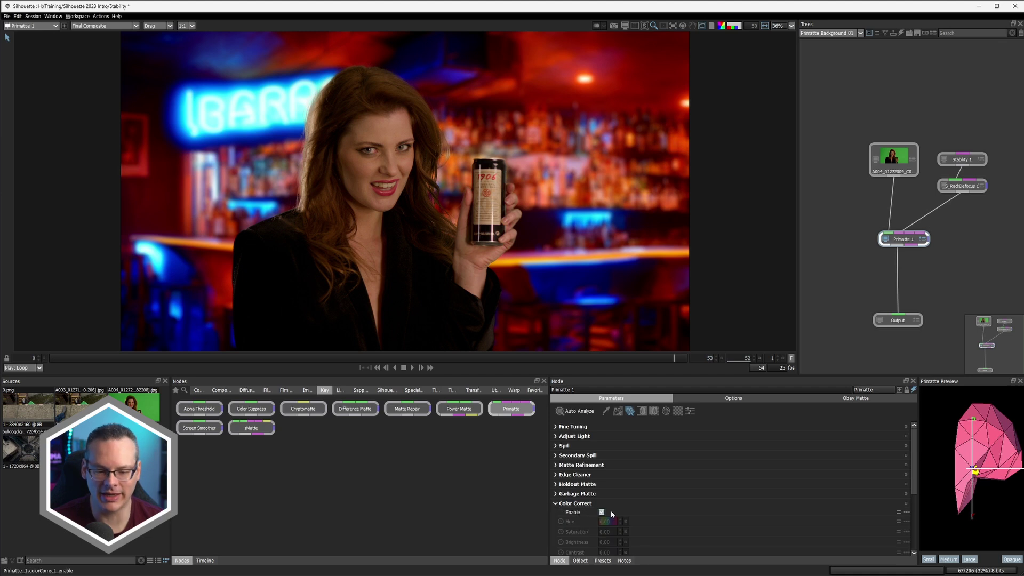
scroll(912, 489, "down", 5)
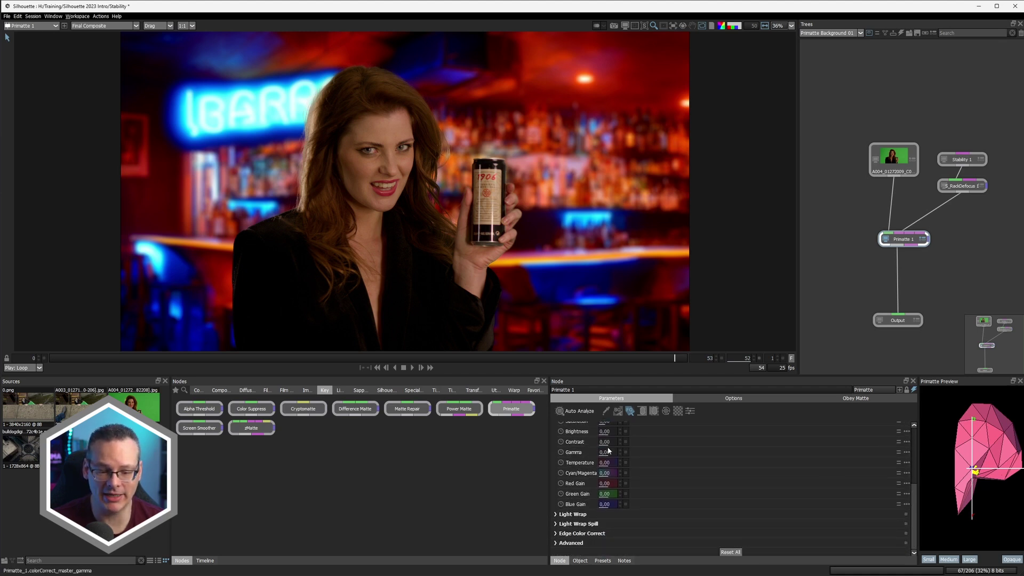
left_click_drag(604, 452, 516, 314)
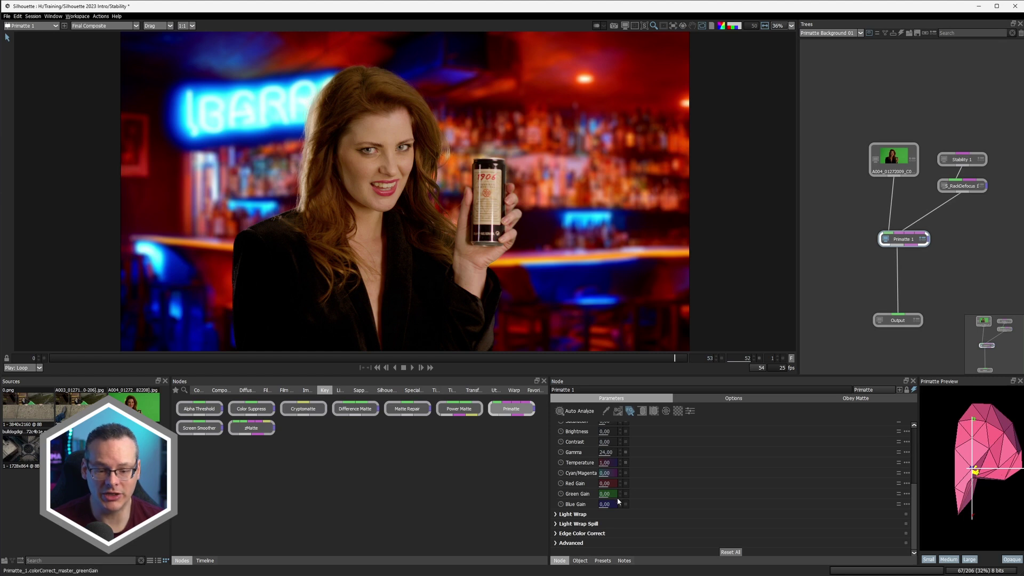
scroll(613, 505, "up", 1)
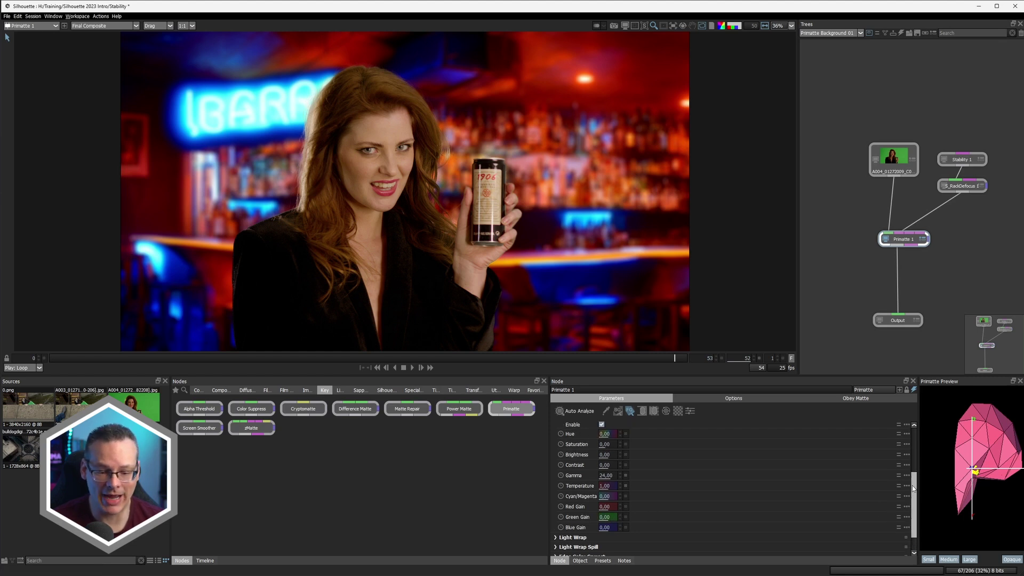
left_click_drag(618, 527, 608, 525)
type("15")
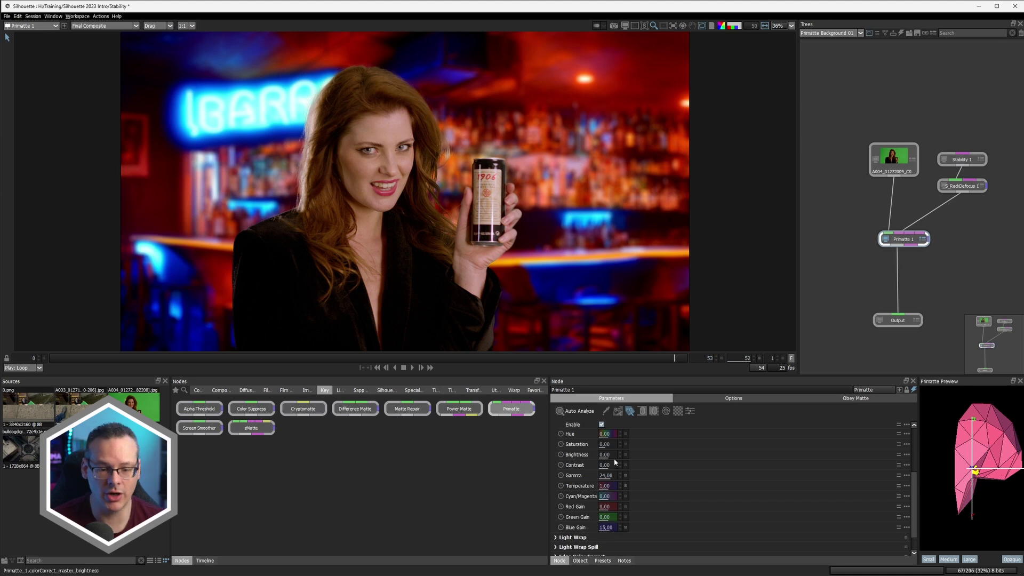
left_click_drag(604, 445, 598, 445)
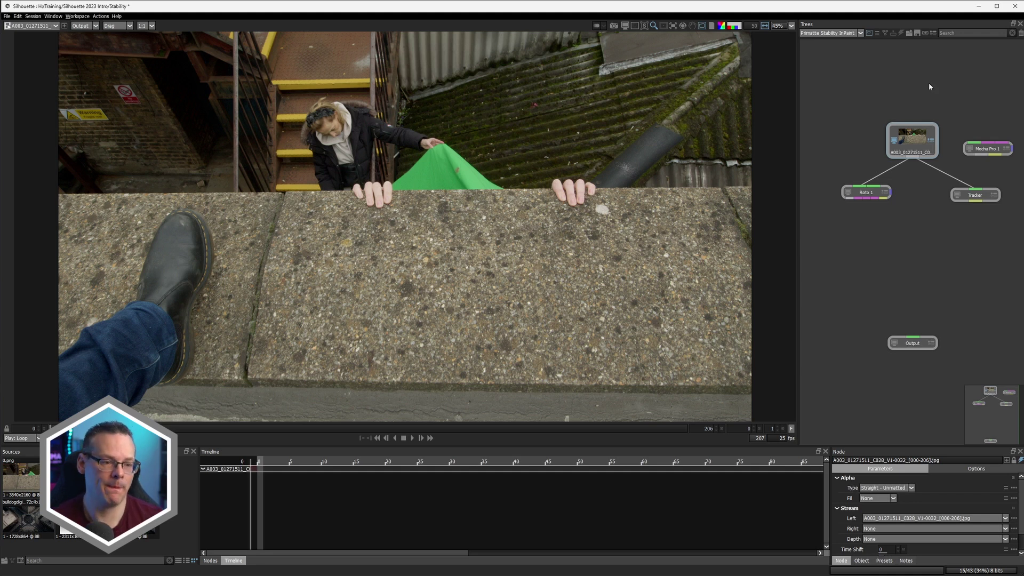
- Add a Stability node below Roto 1 in Inpaint mode, fed by Roto 1
key("Tab")
type("stabl")
key("Return")
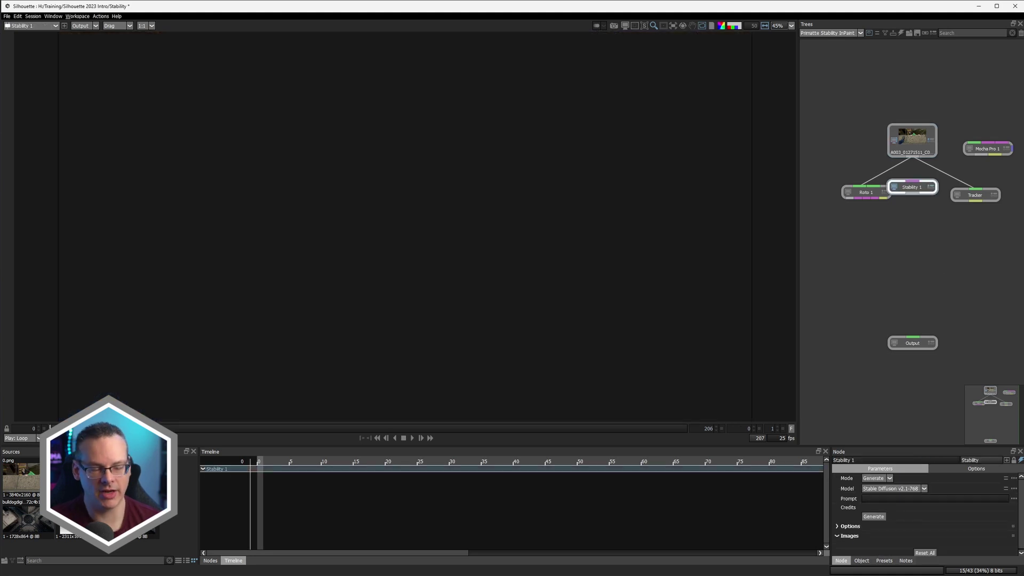
mouse_move(920, 185)
left_mouse_down()
mouse_move(900, 268)
mouse_move(872, 238)
left_mouse_up()
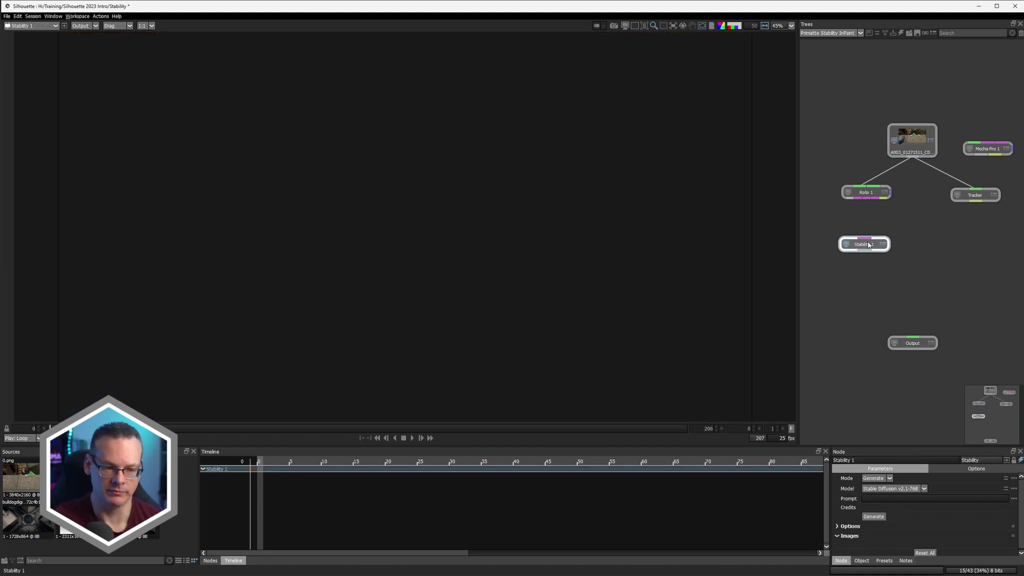
left_click(877, 478)
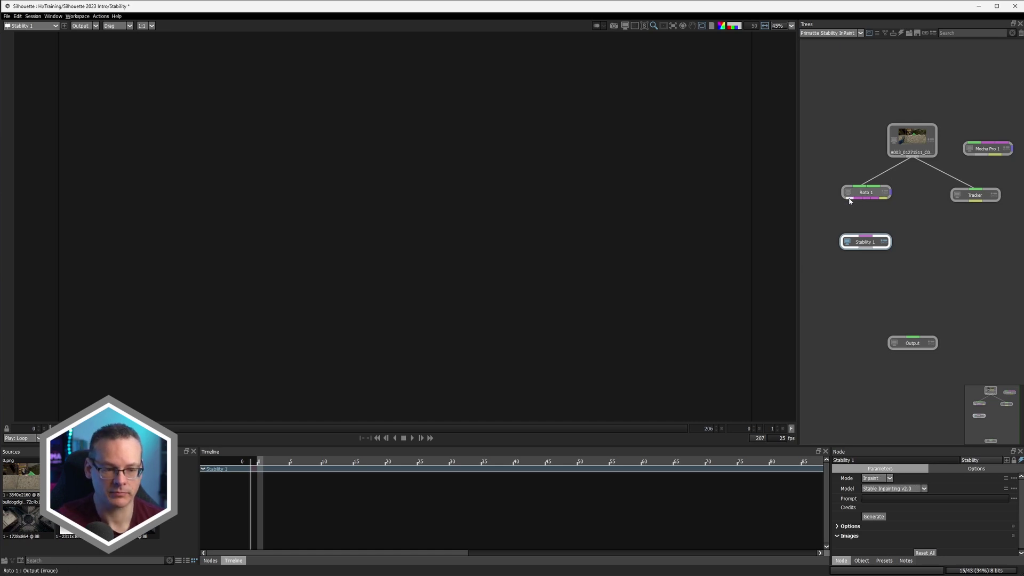
left_click_drag(866, 239, 856, 228)
- Check Roto 1's alpha matte coverage, then return to Stability settings with larger panels
left_click(866, 193)
key("a")
key("a")
key("a")
key("a")
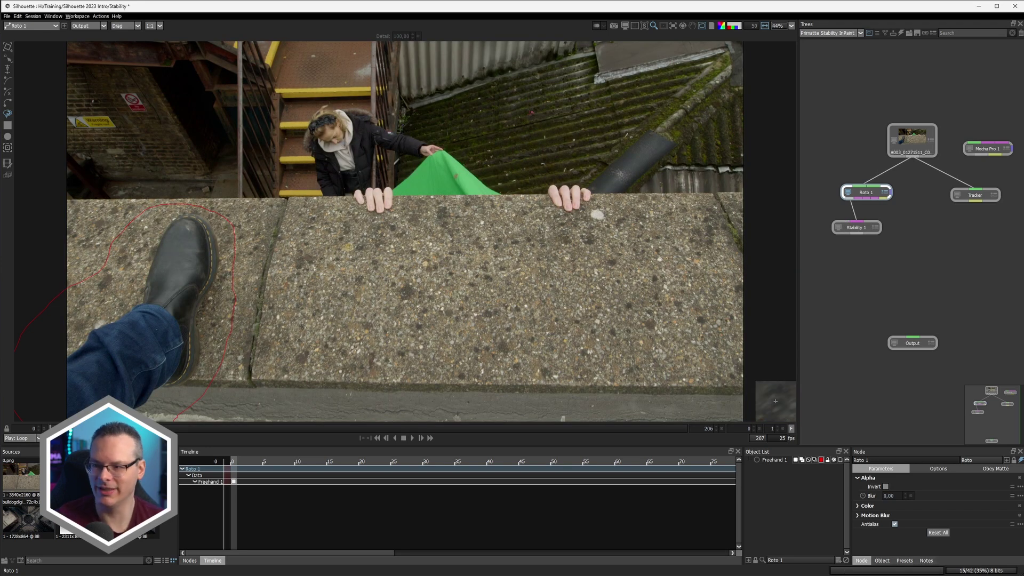
key("a")
key("a")
key("a")
left_click(856, 227)
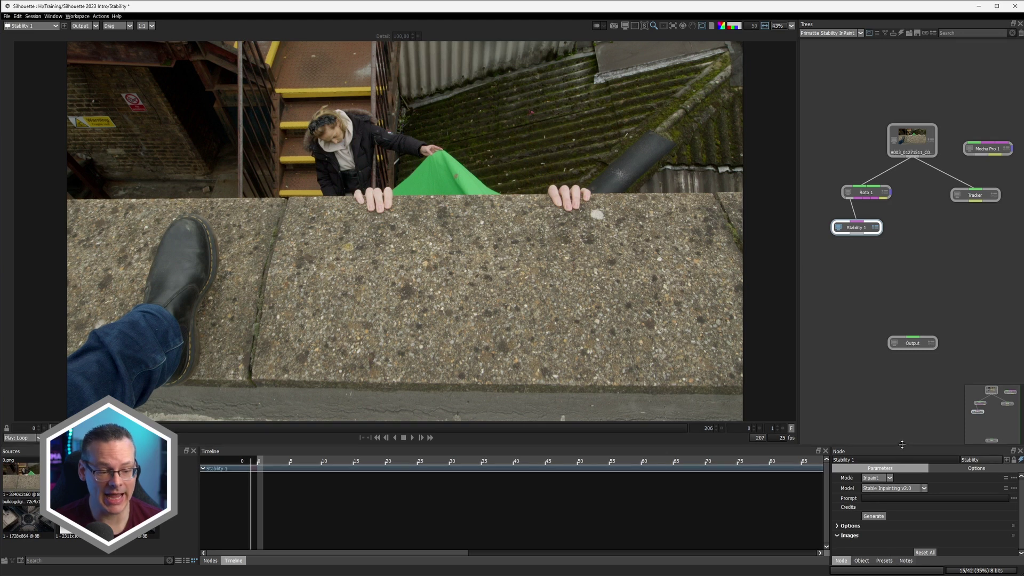
left_click_drag(900, 445, 718, 381)
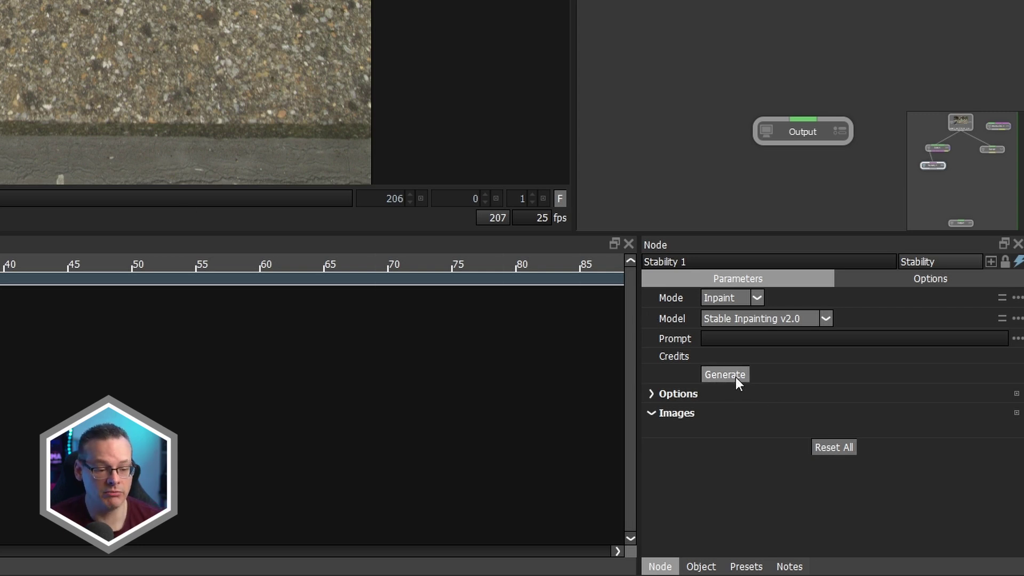
- Generate the inpainted wall images from the Stability options
left_click(650, 394)
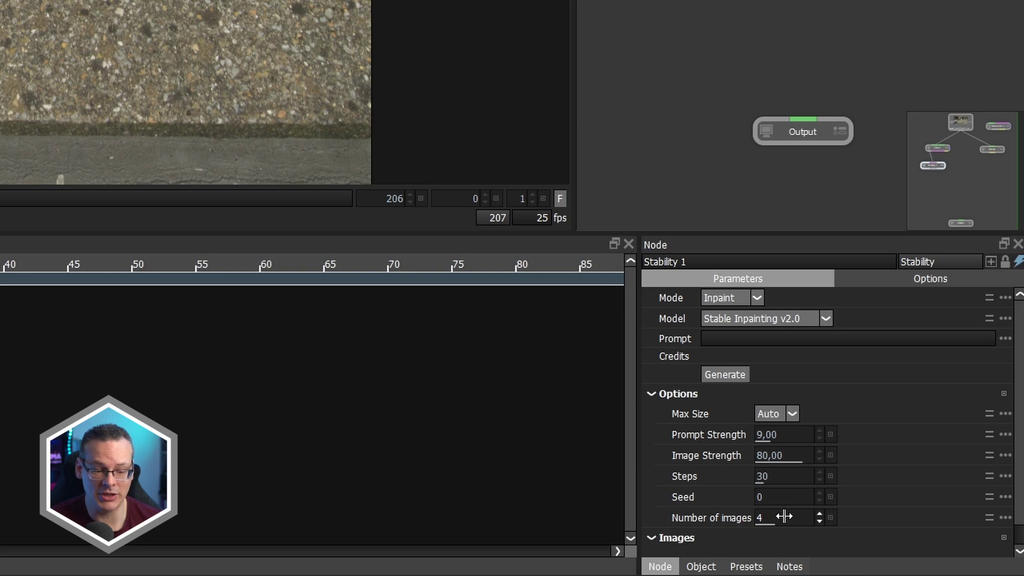
left_click(726, 375)
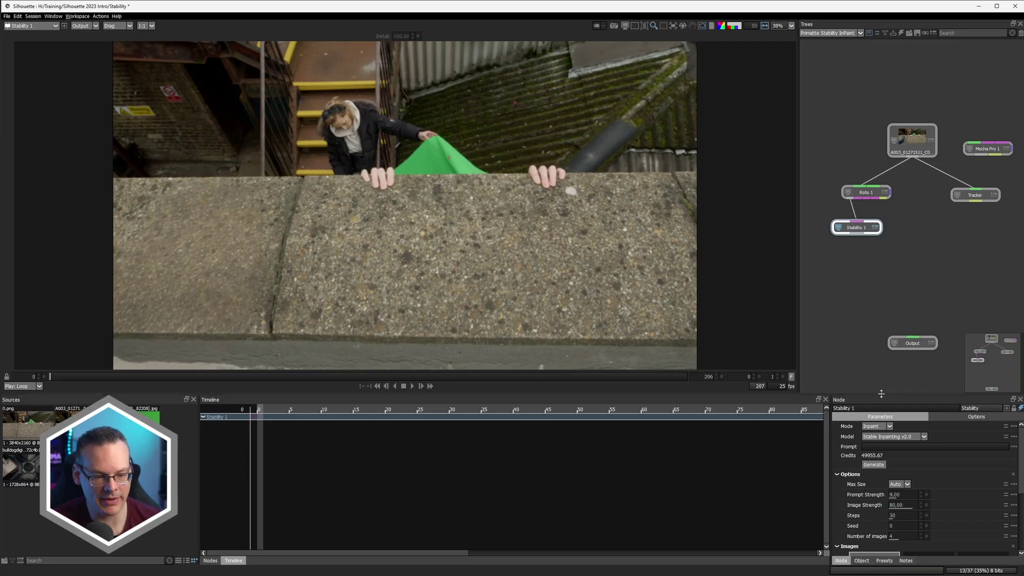
left_click_drag(881, 394, 881, 338)
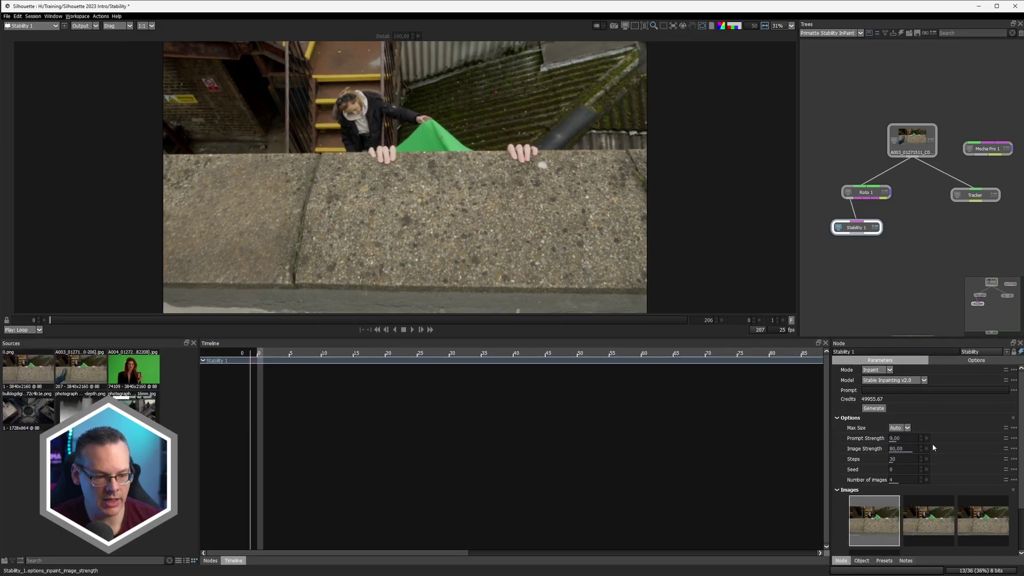
scroll(943, 473, "down", 2)
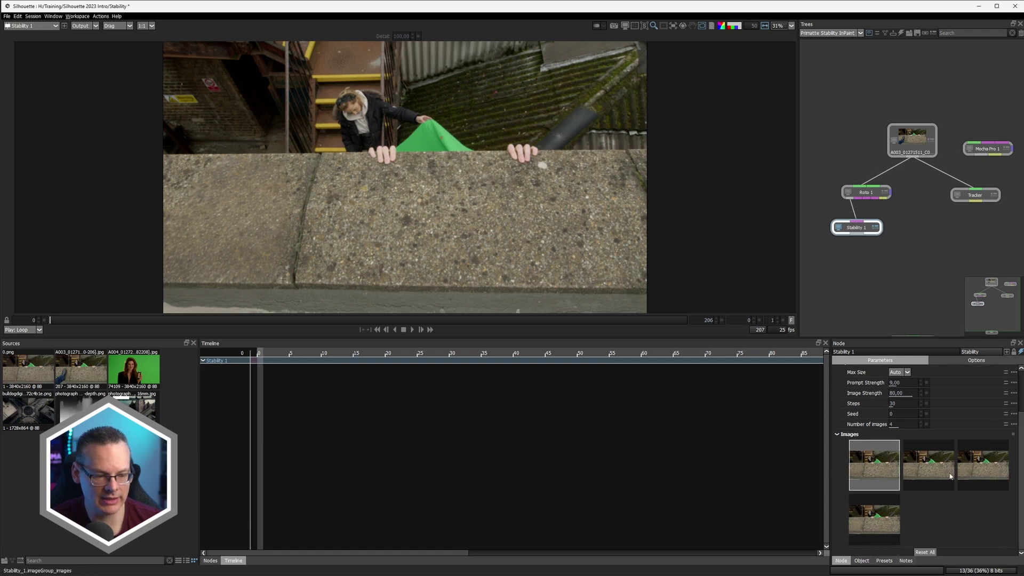
- Compare the four inpainted results and select the fourth image
left_click(942, 473)
left_click(977, 473)
left_click(932, 472)
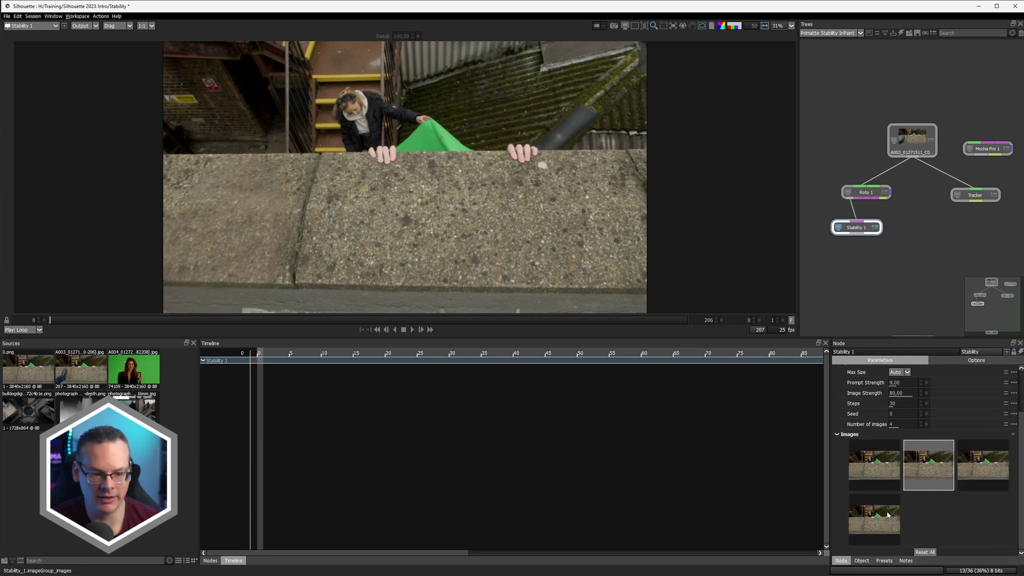
left_click(887, 515)
left_click(874, 464)
left_click(929, 464)
left_click(982, 464)
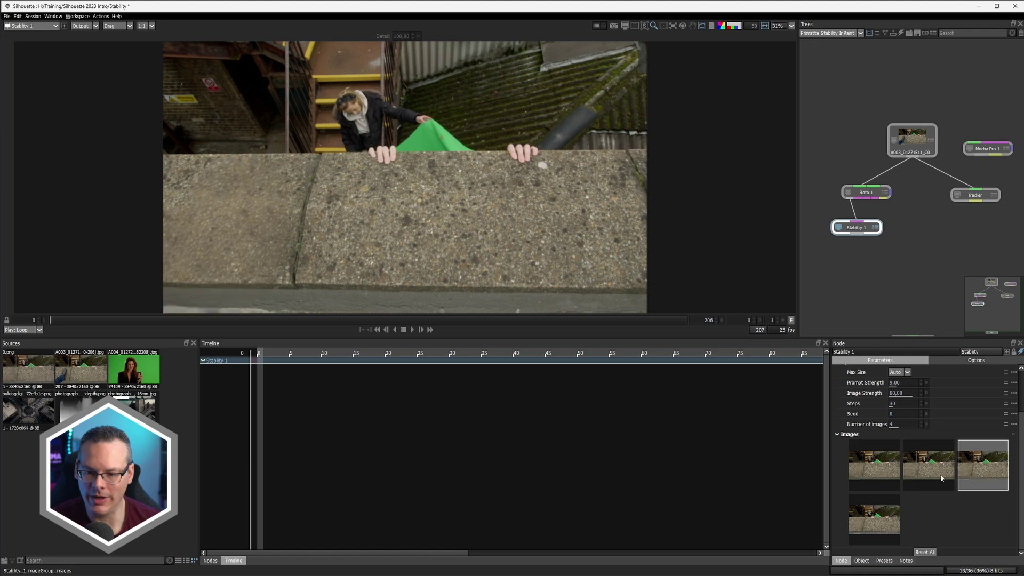
left_click(885, 523)
left_click(983, 464)
left_click(880, 517)
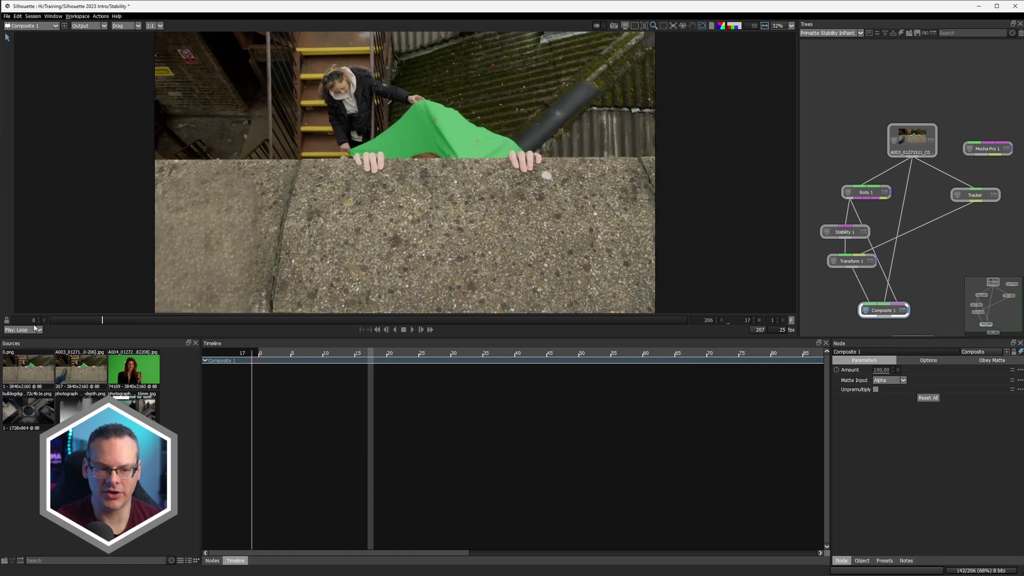
- At frame 0, make the first generated image Stability 1's result
key("Home")
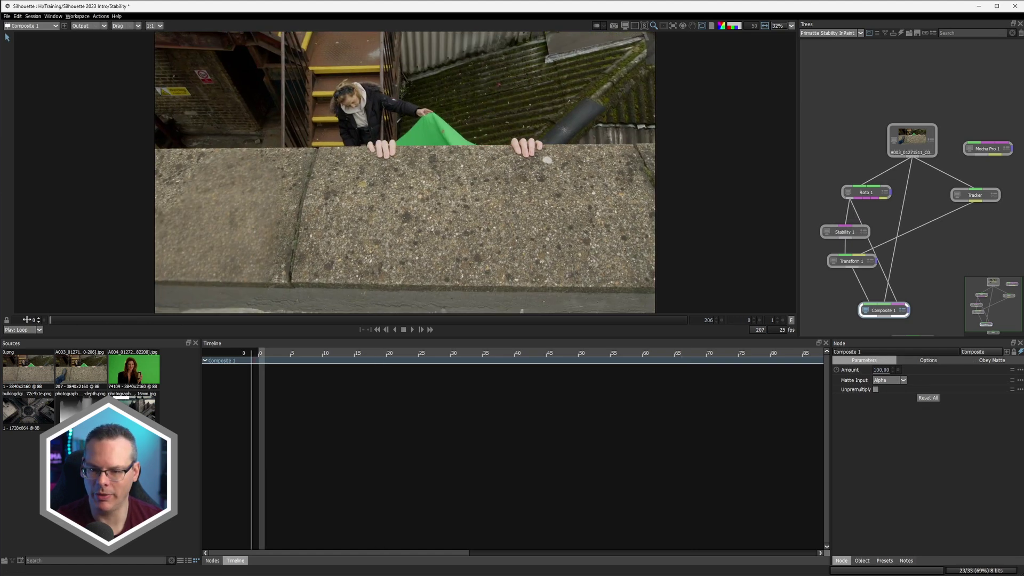
left_click(864, 233)
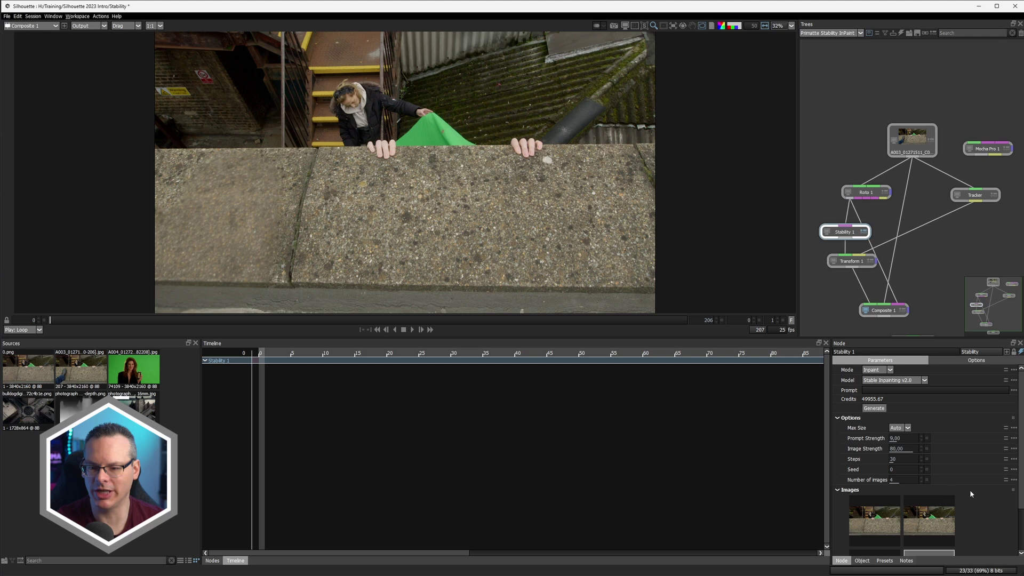
left_click(888, 525)
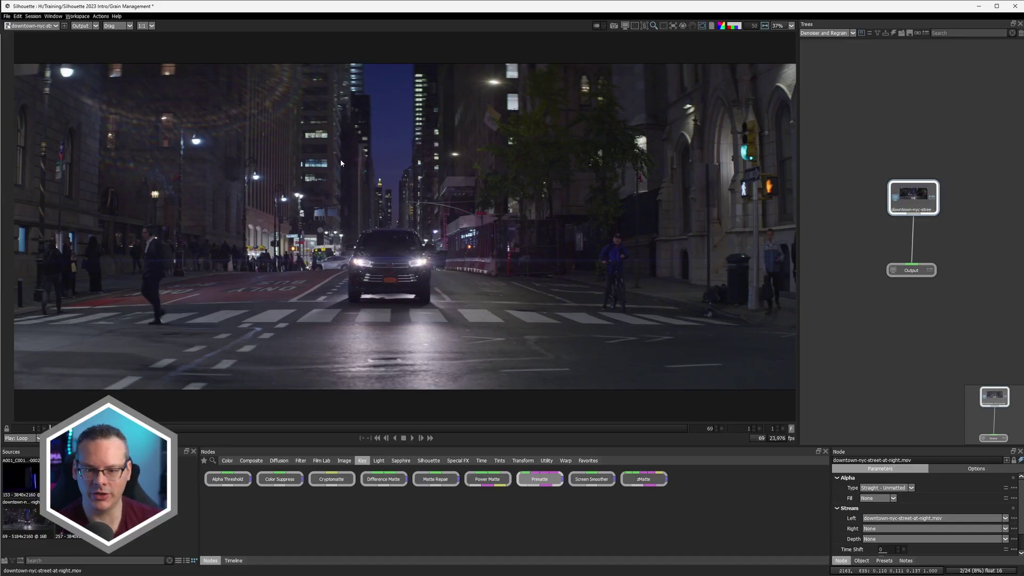
scroll(434, 211, "up", 4)
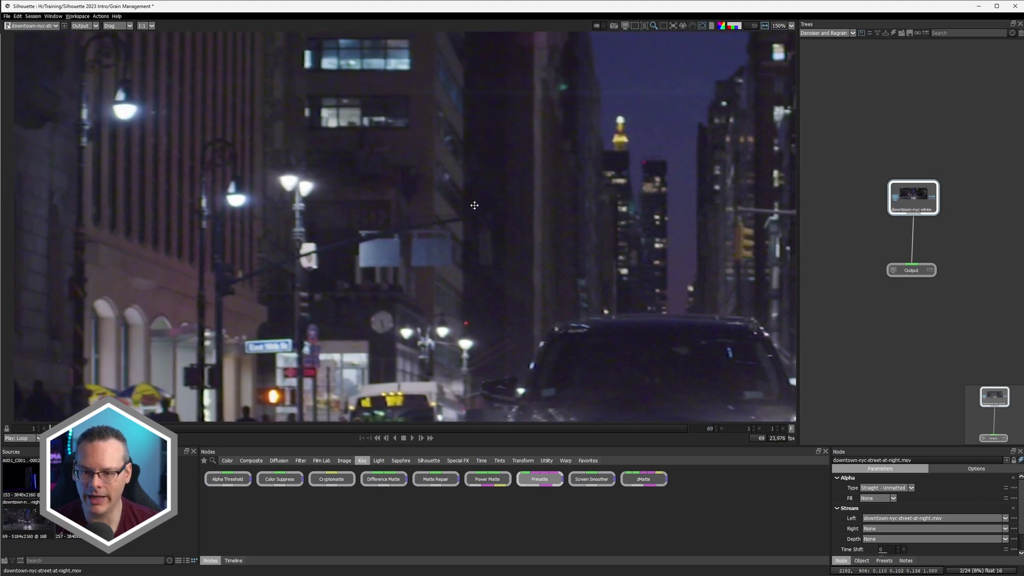
- Cycle the viewer through single colour channels while panning to the street lamps, sign and truck
left_click_drag(474, 226, 433, 269)
scroll(433, 269, "up", 1)
scroll(433, 269, "up", 1)
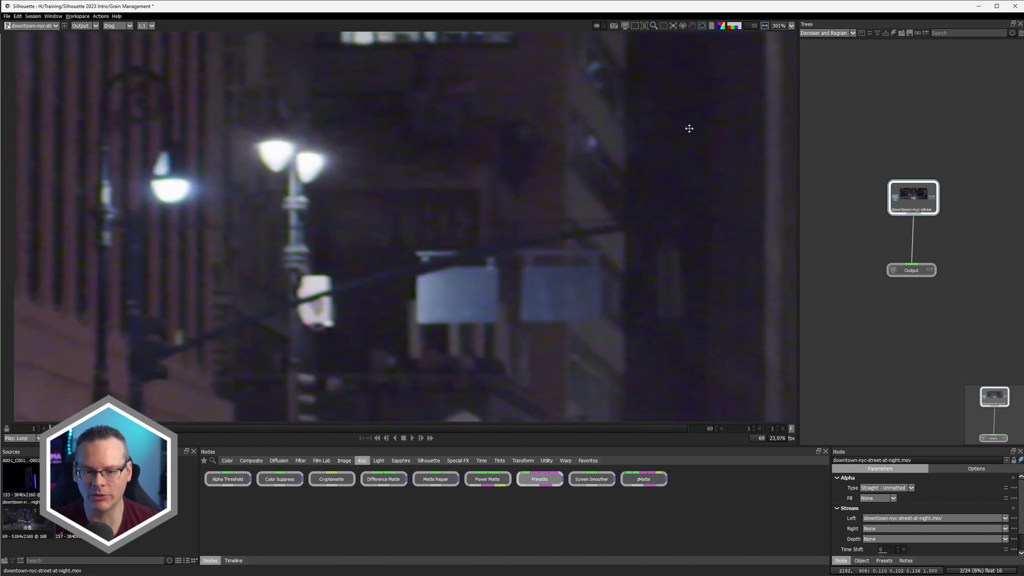
left_click(733, 27)
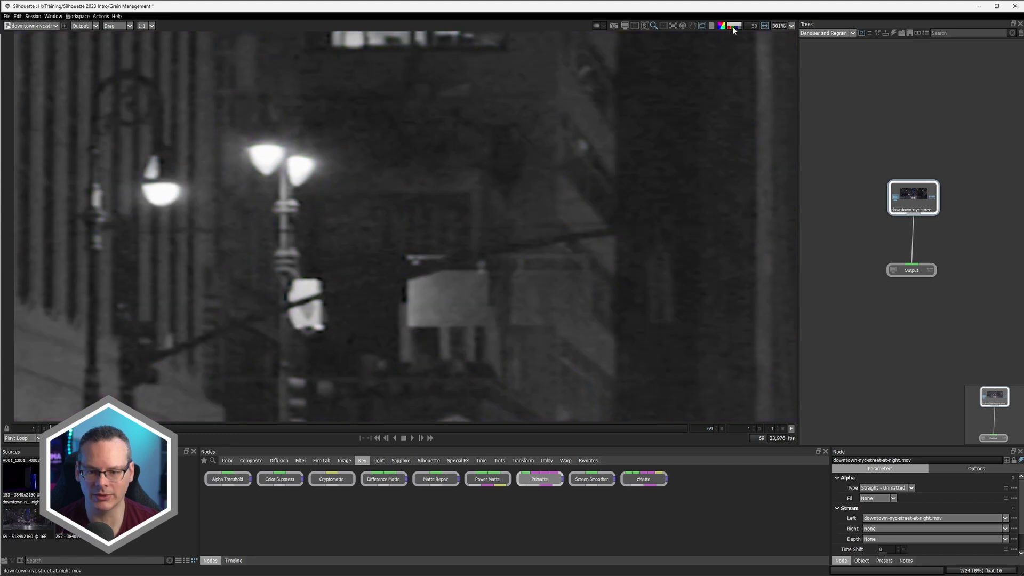
left_click(734, 29)
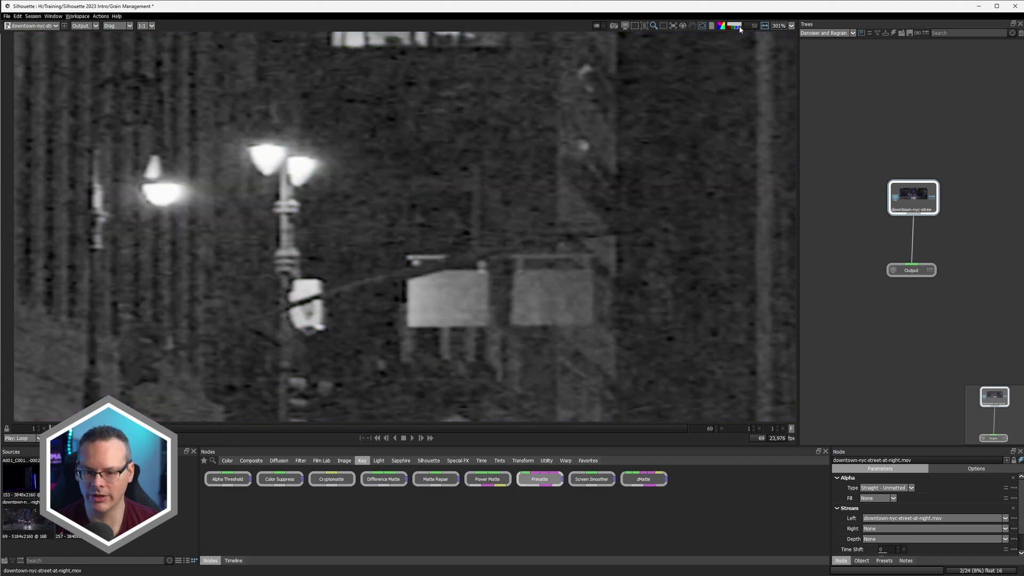
left_click(733, 28)
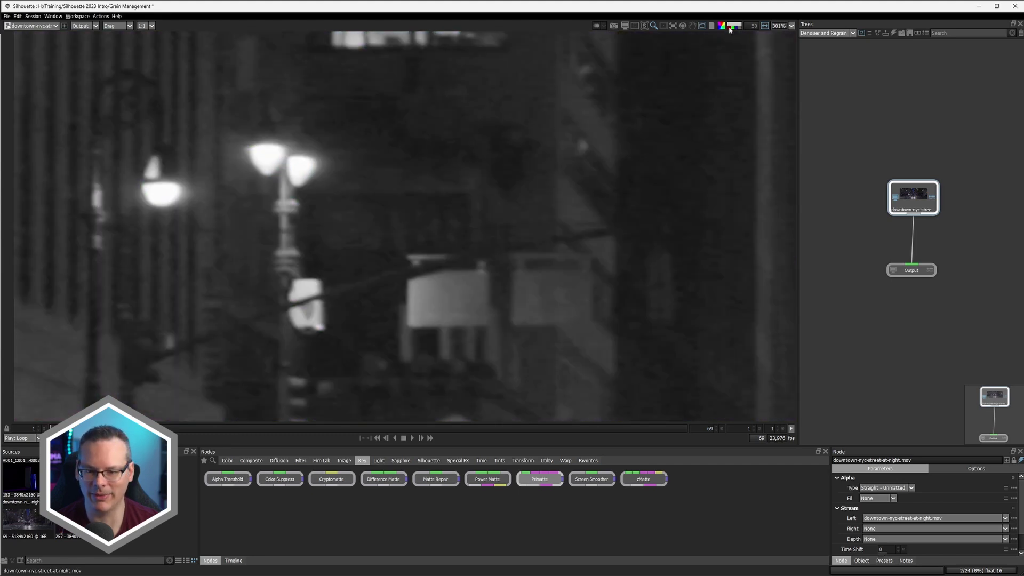
left_click(732, 28)
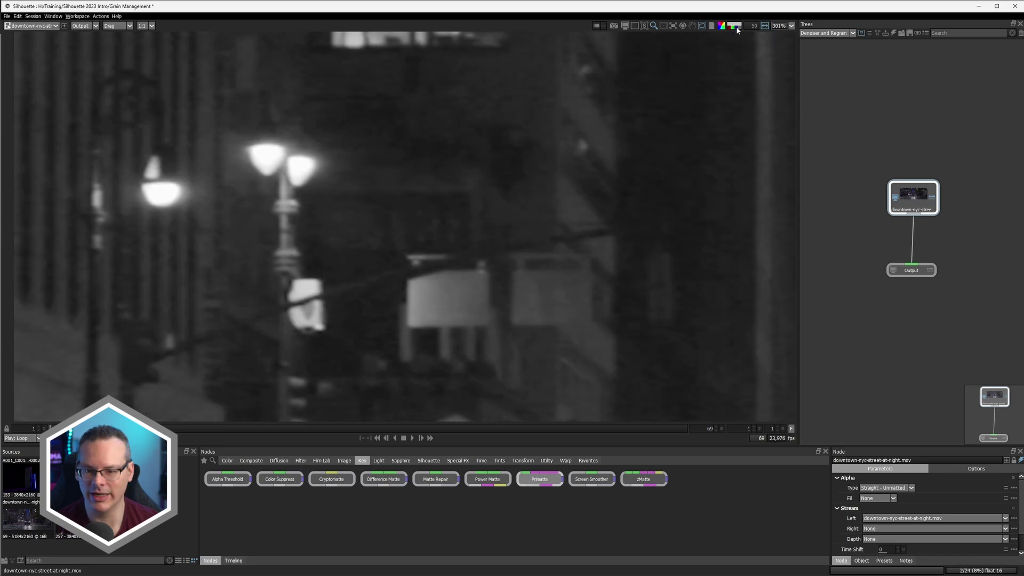
left_click(736, 28)
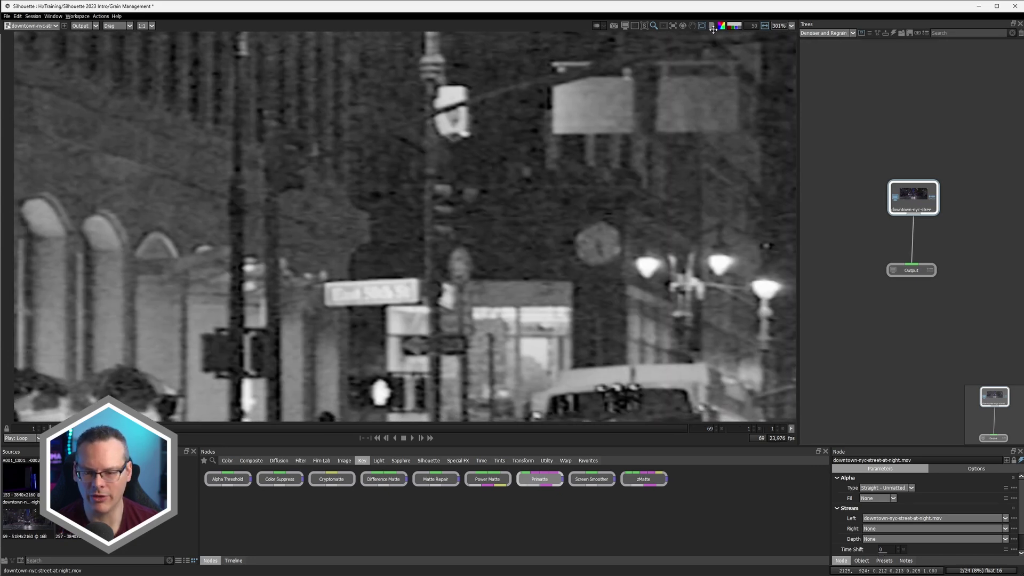
mouse_move(672, 84)
left_mouse_down()
mouse_move(694, 32)
mouse_move(641, 18)
left_mouse_up()
left_click_drag(491, 261, 500, 149)
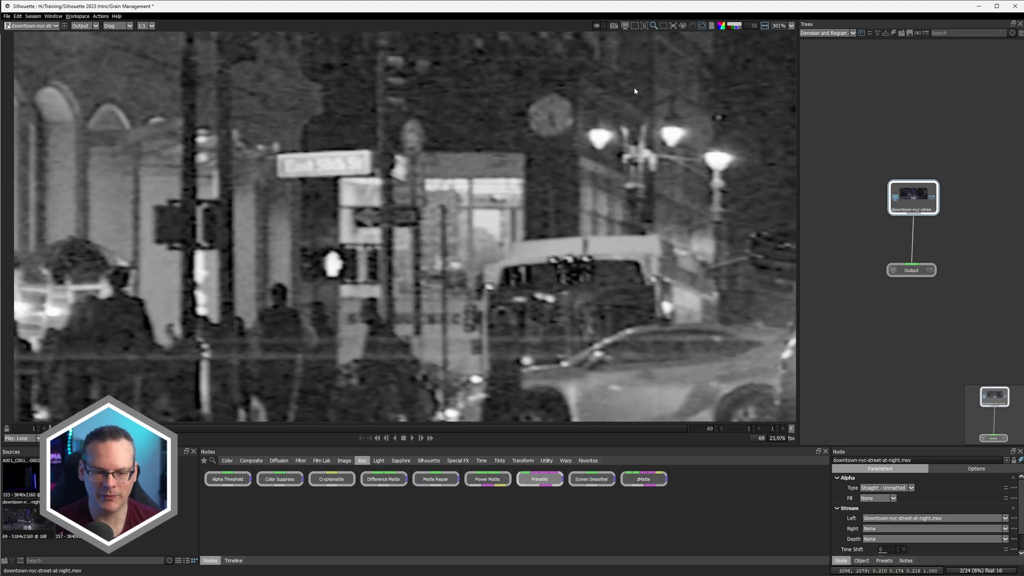
- Insert a Denoiser ML node on the footage-to-Output link, then compare Input and Output views
left_click_drag(900, 200, 899, 163)
key("Tab")
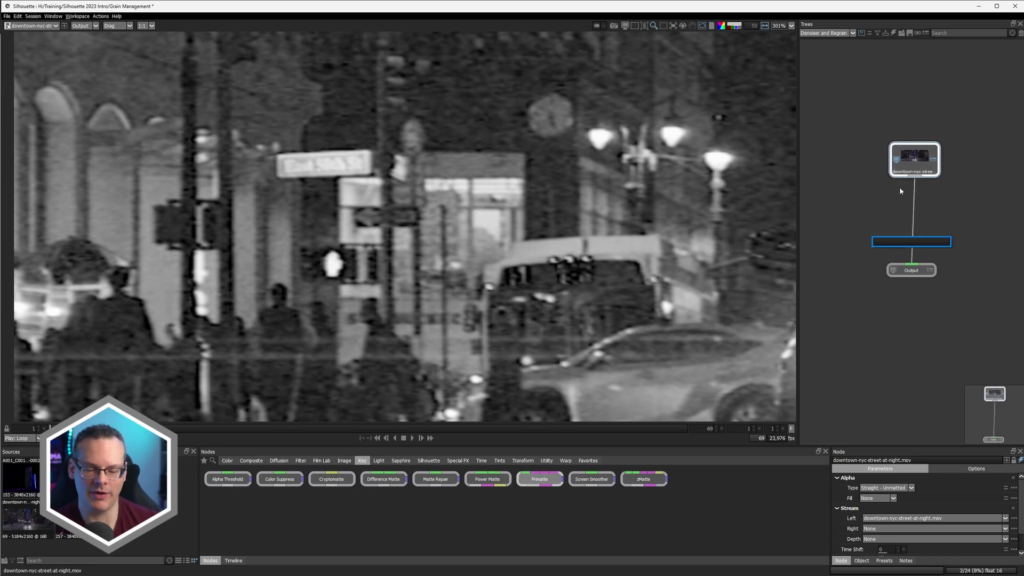
type("denoi")
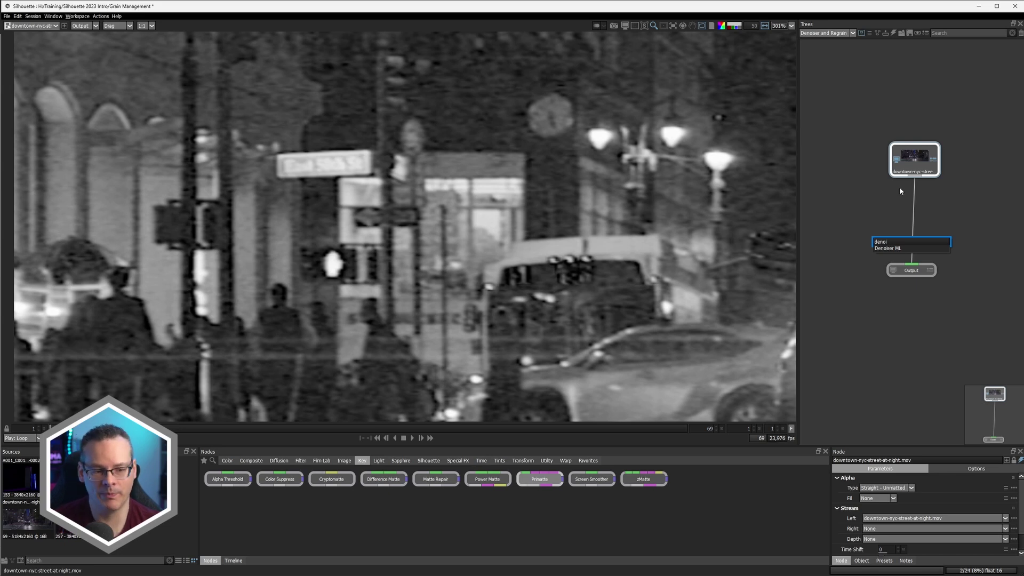
key("Down")
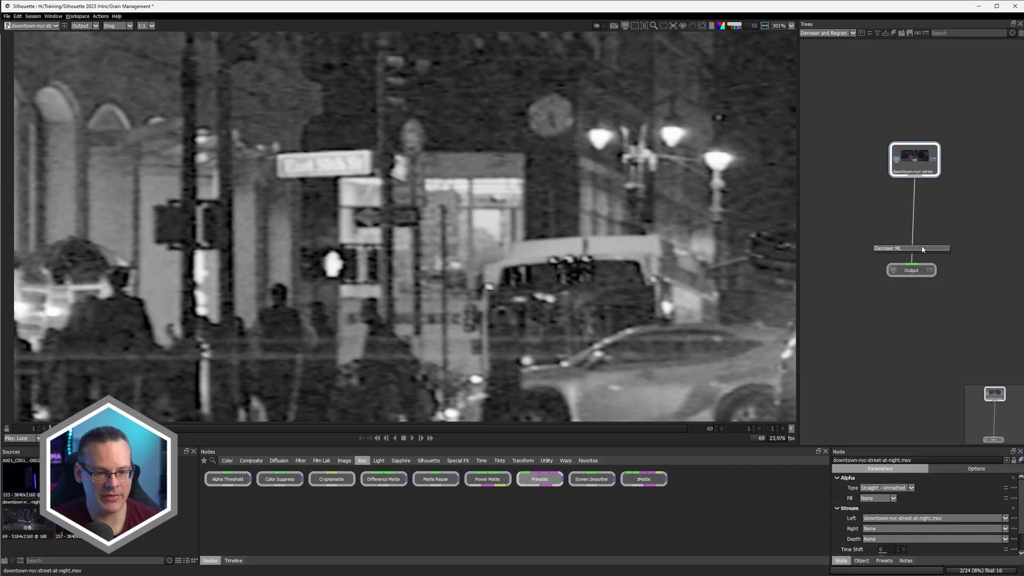
left_click_drag(920, 249, 902, 247)
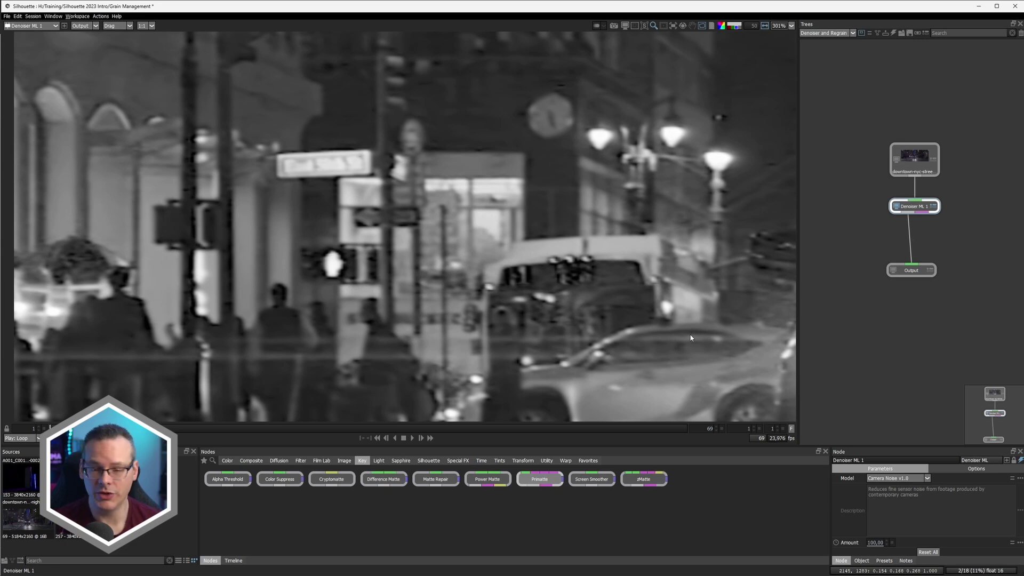
key("i")
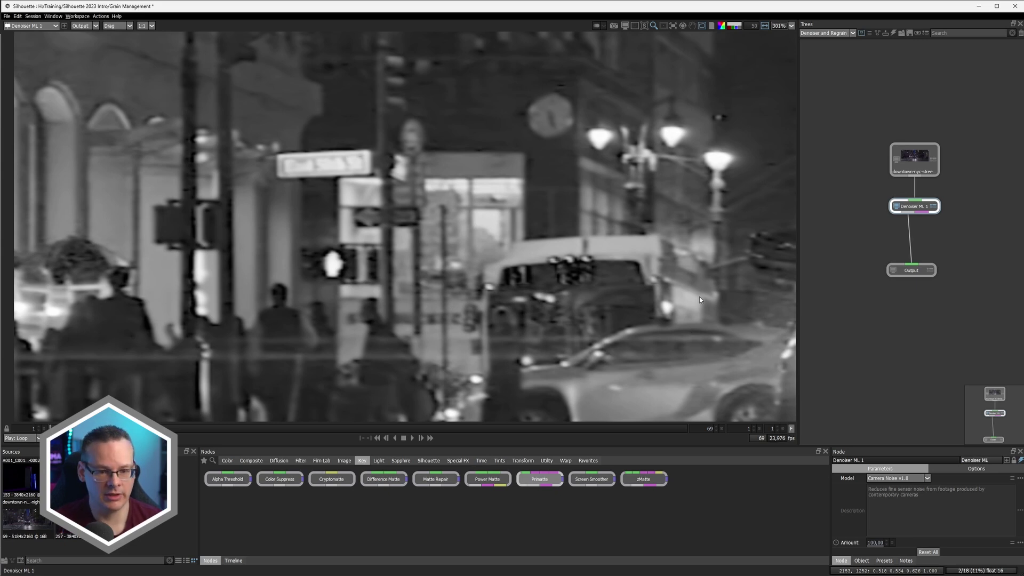
key("o")
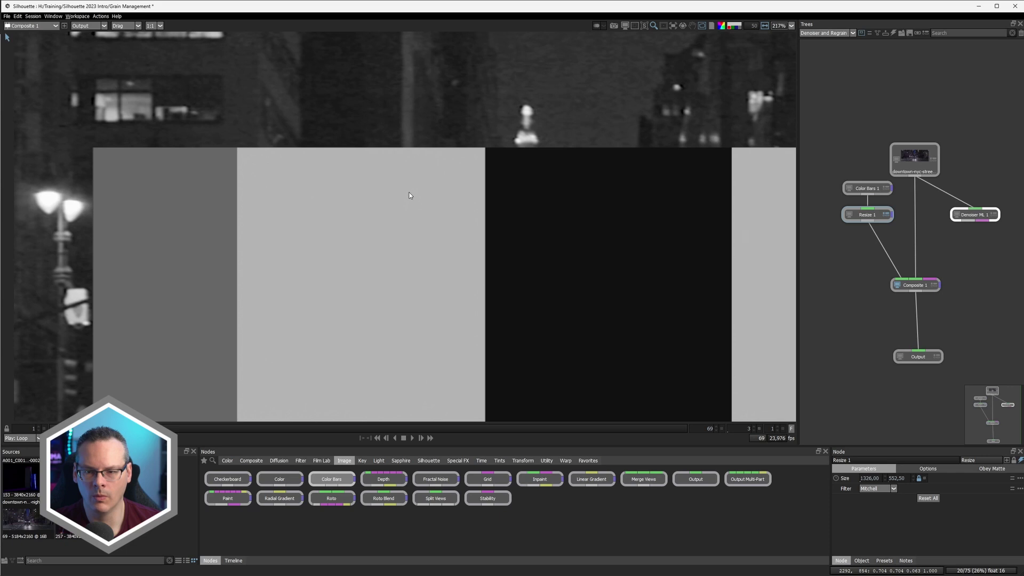
scroll(410, 188, "up", 1)
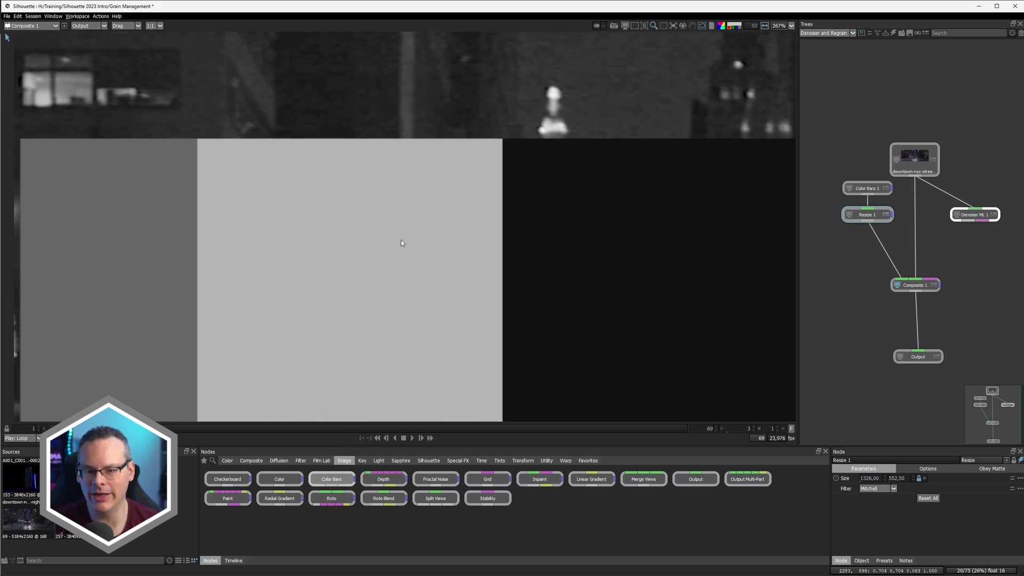
- Pan the zoomed viewer to bring more of the colour bars into view
left_click_drag(378, 214, 517, 245)
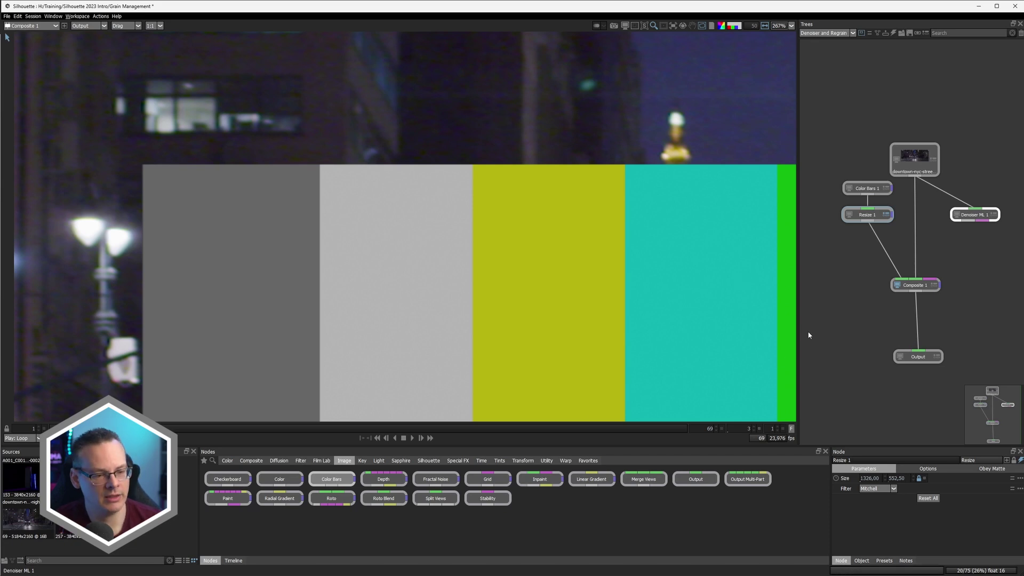
- Add a Regrain node and place it beside Composite 1
left_click(980, 258)
key("Tab")
type("regr")
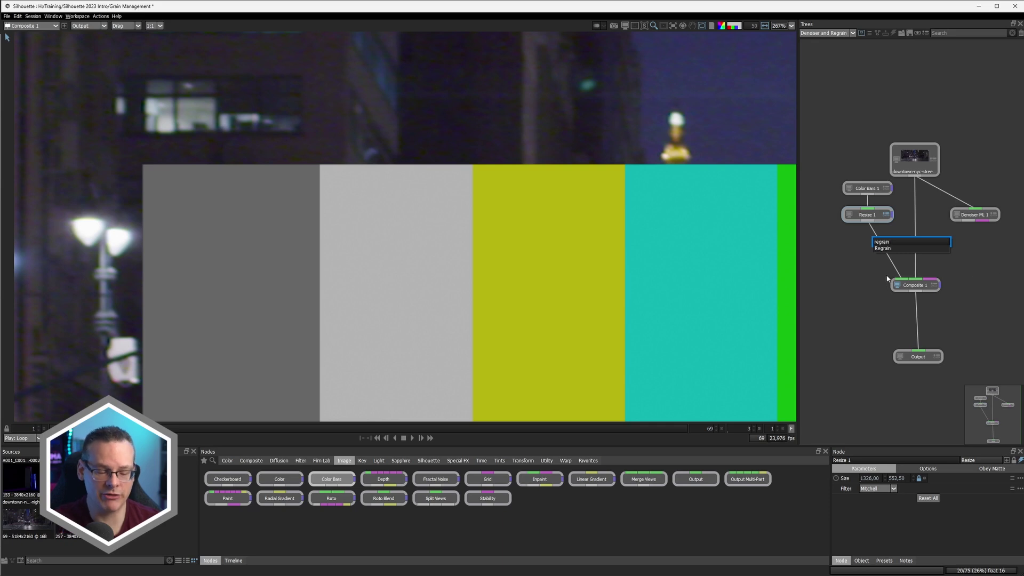
key("Return")
left_click_drag(867, 240, 982, 289)
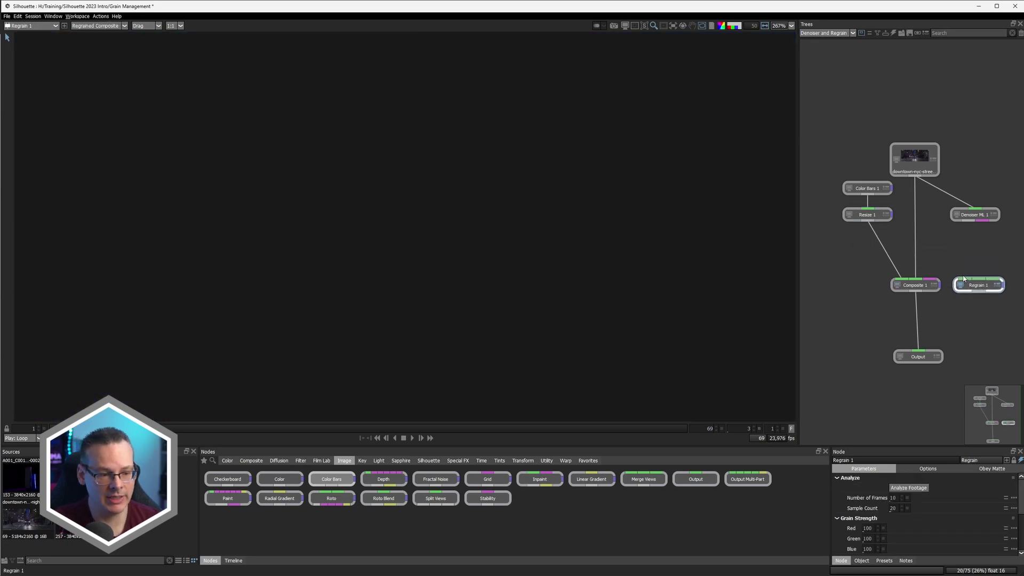
- Feed the original footage and Composite 1 into Regrain, moving Denoiser ML 1 aside
left_click_drag(917, 179, 976, 289)
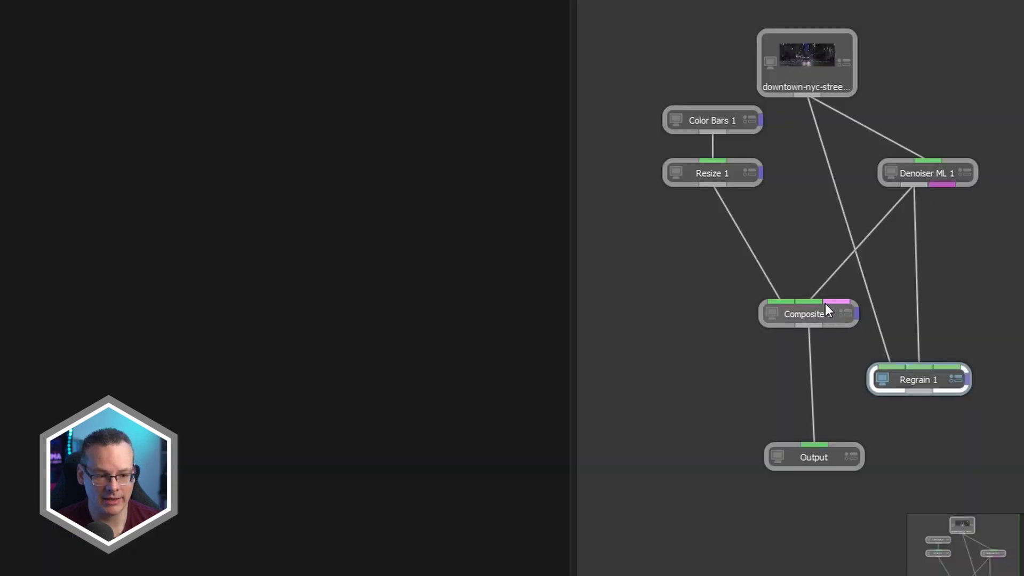
left_click(805, 316)
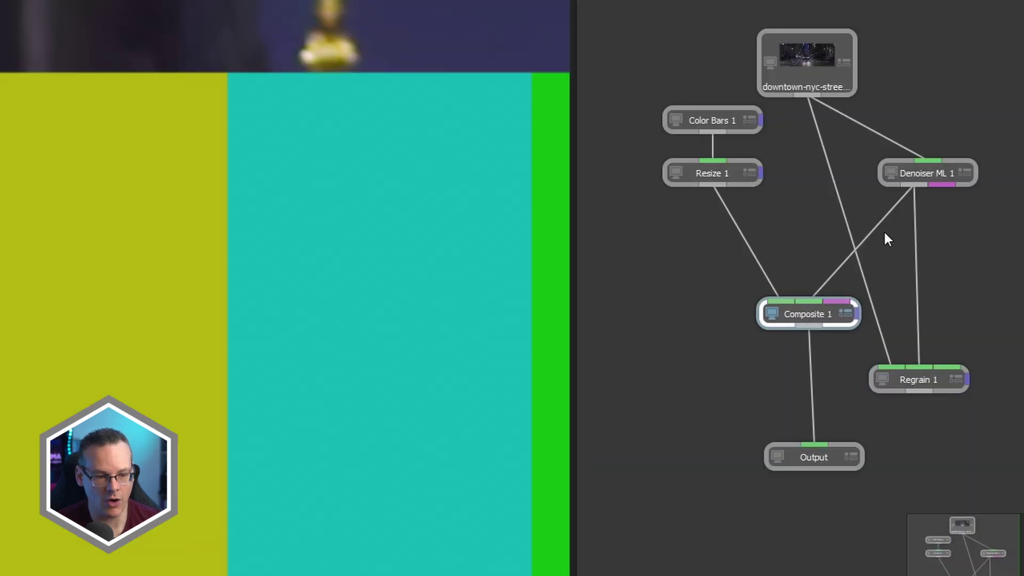
left_click_drag(919, 181, 806, 211)
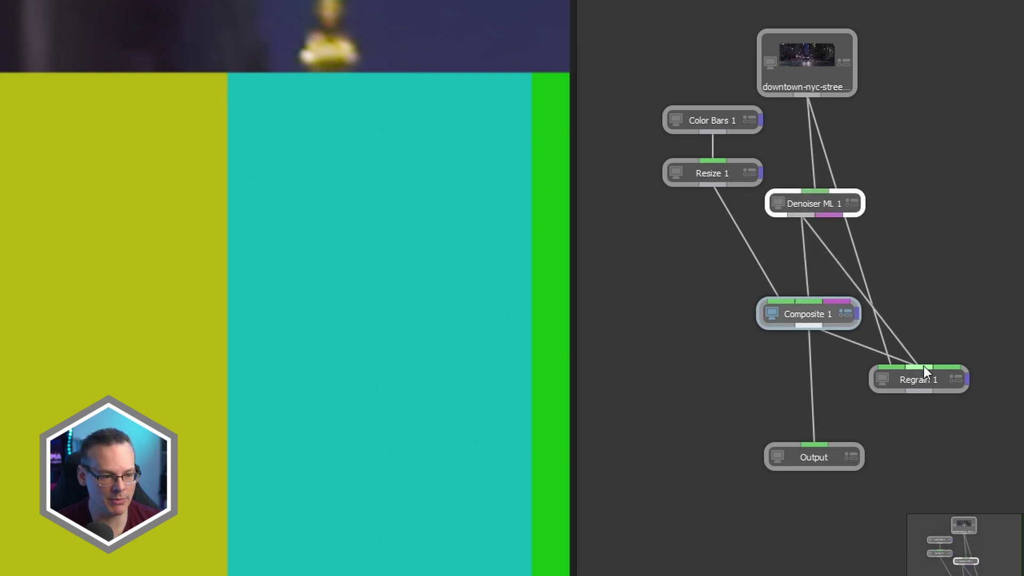
left_click_drag(815, 326, 950, 368)
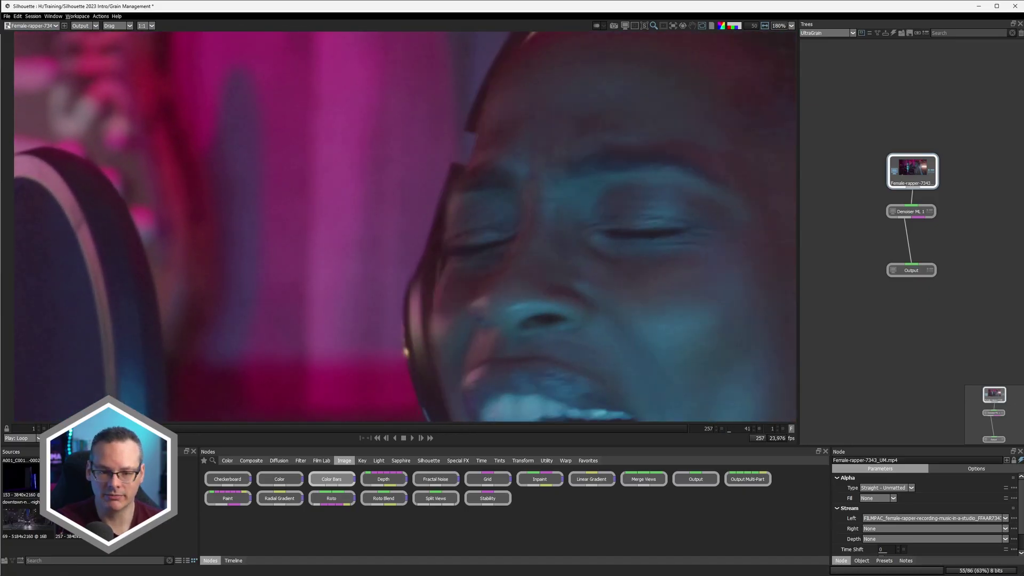
- Toggle the singer shot's single-channel view on and off, then select Denoiser ML 1
key("r")
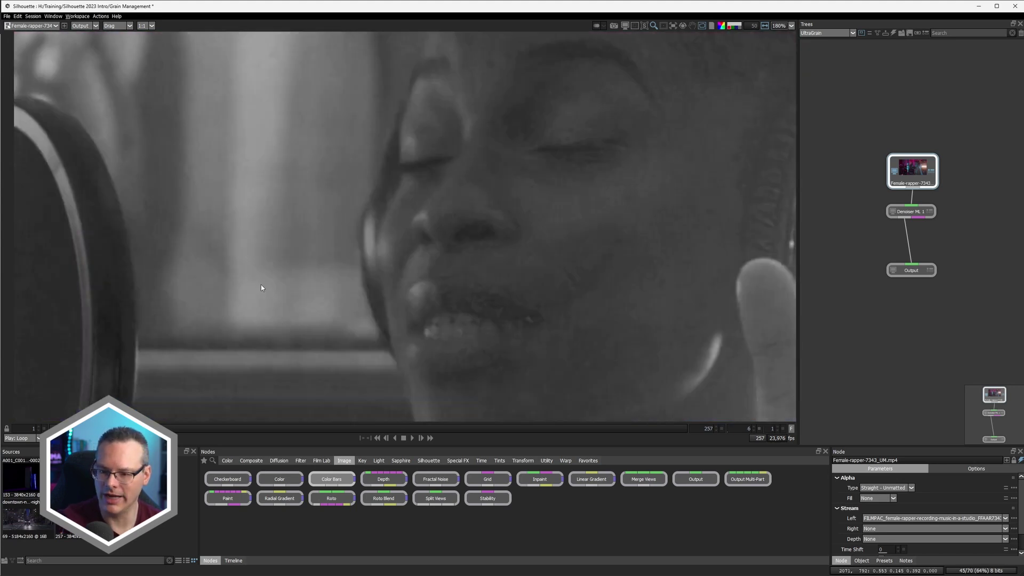
key("r")
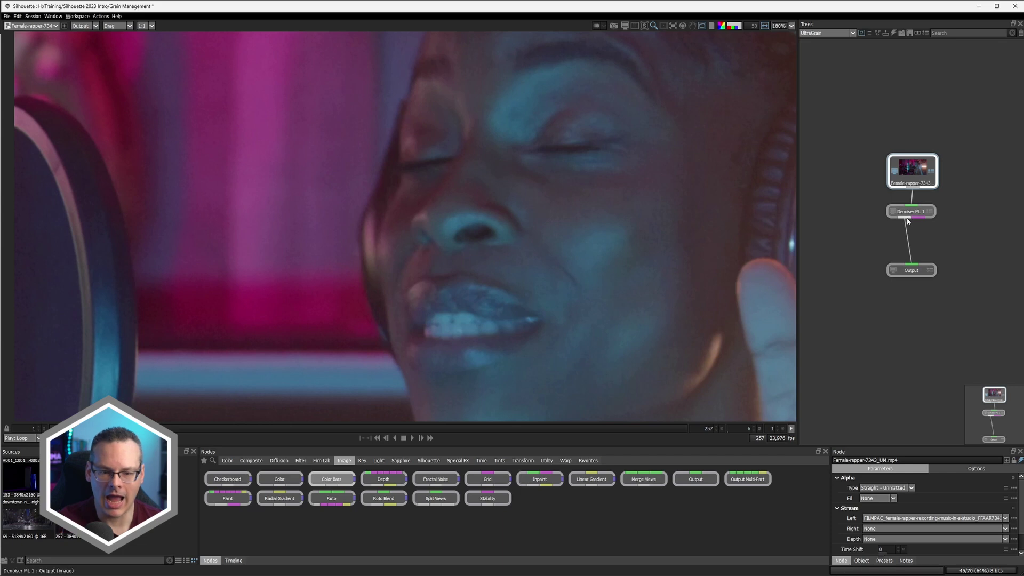
left_click(909, 212)
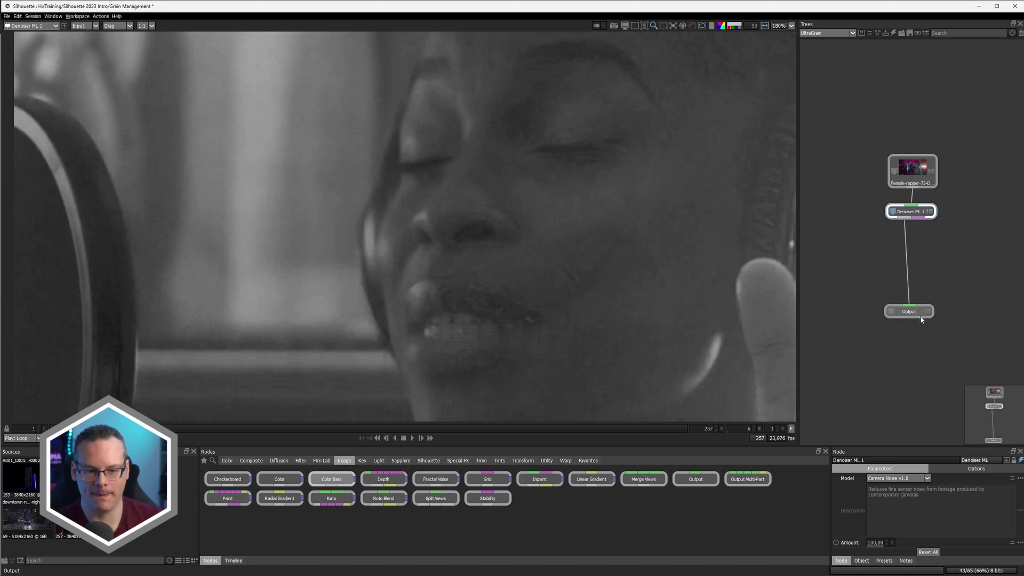
- Begin adding a new node after Denoiser ML 1
key("Tab")
type("ultra")
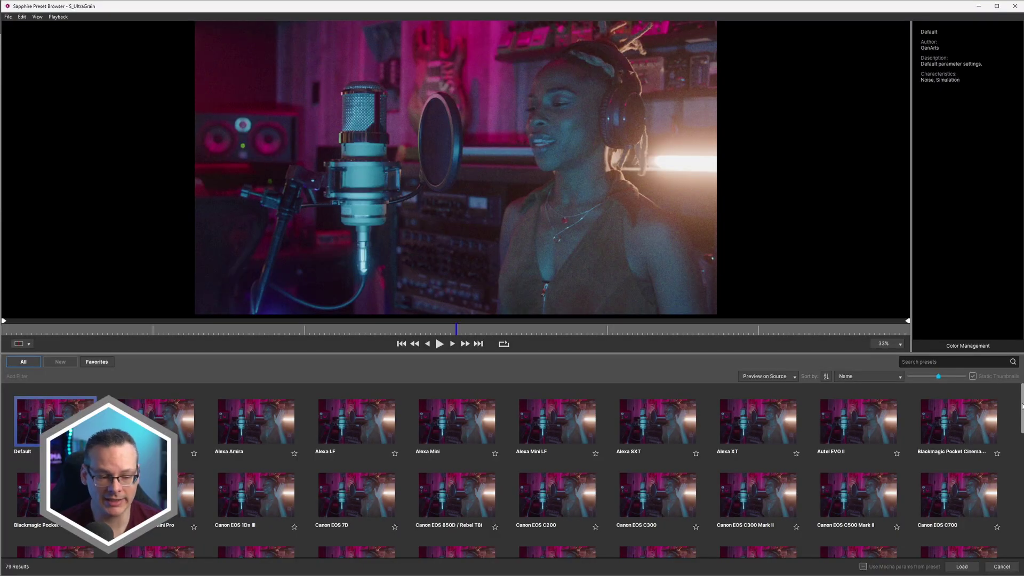
scroll(1022, 406, "down", 1)
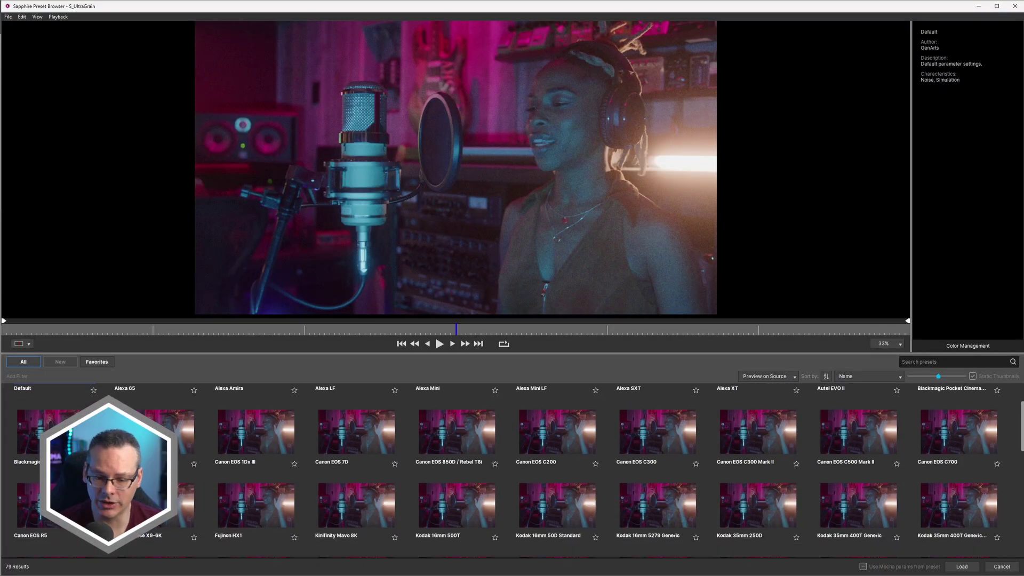
scroll(1022, 407, "down", 1)
scroll(512, 472, "down", 1)
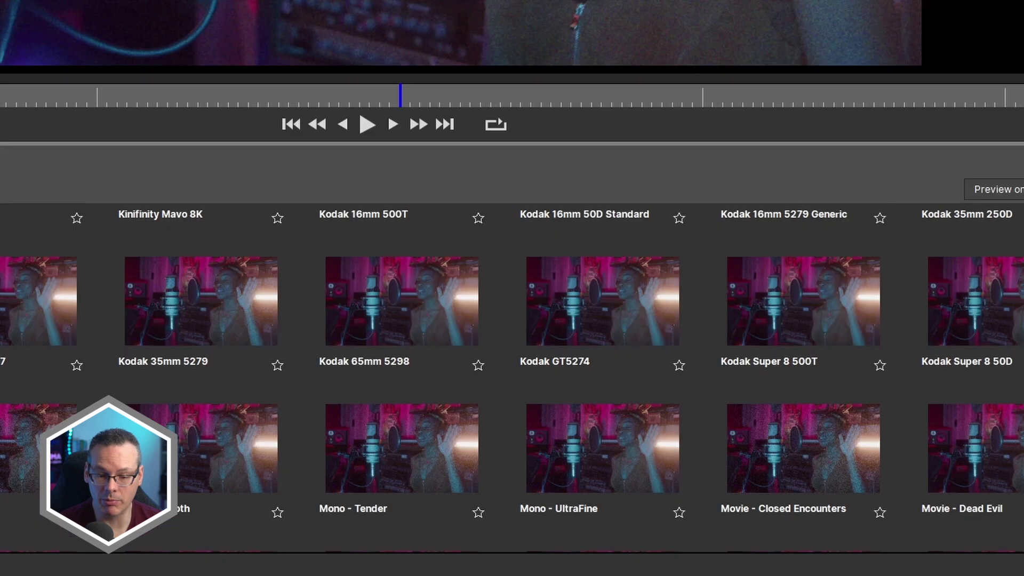
scroll(513, 376, "down", 1)
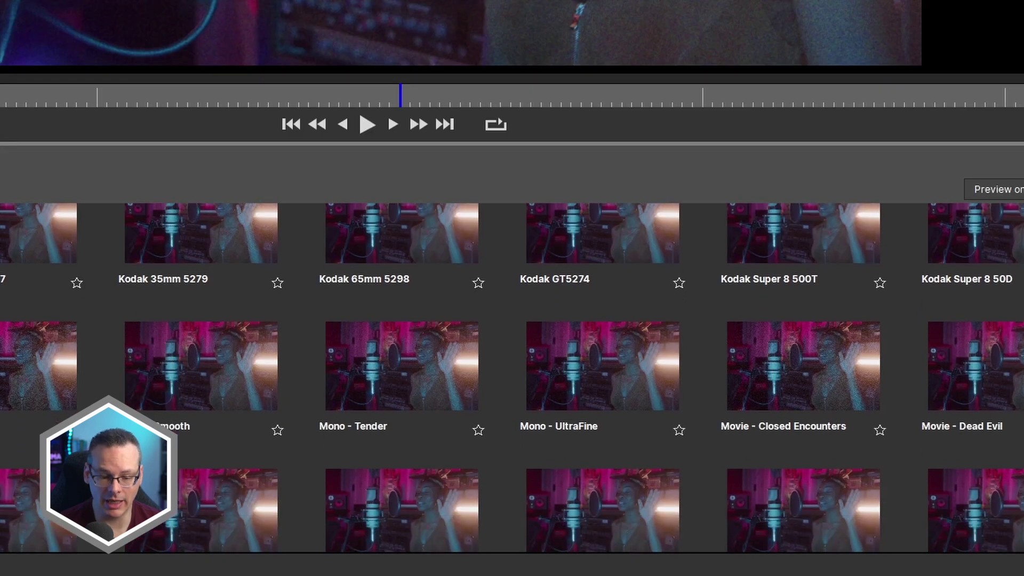
scroll(512, 376, "down", 1)
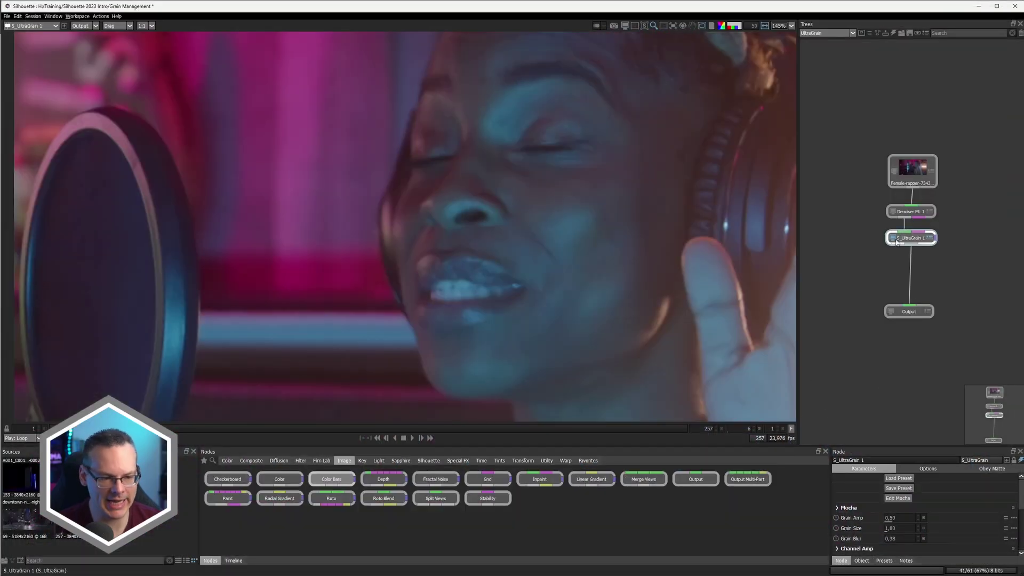
- Nudge S_UltraGrain 1, inspect the singer's cheek up close, then select the source footage node
left_click_drag(909, 237, 909, 244)
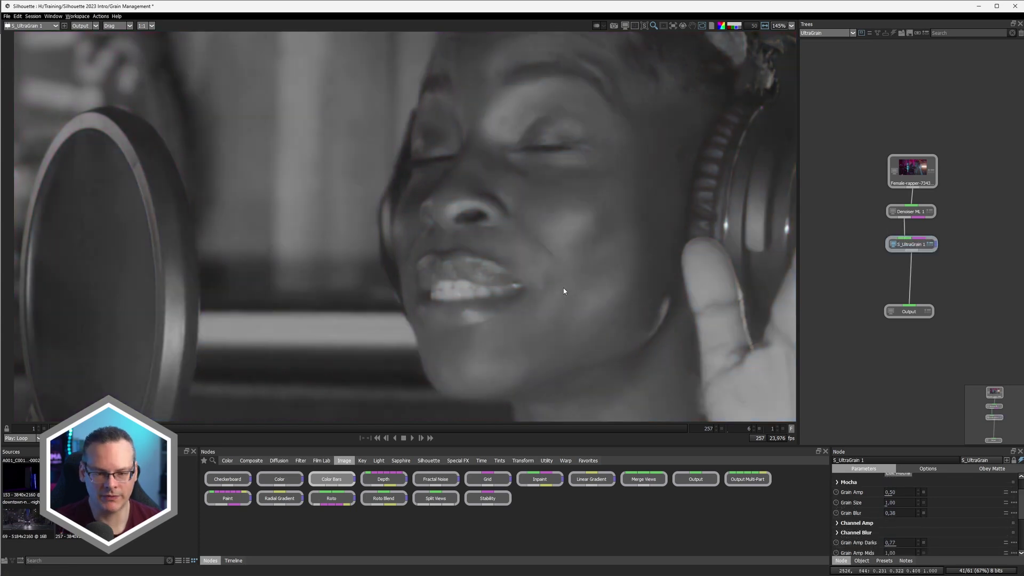
scroll(588, 285, "up", 2)
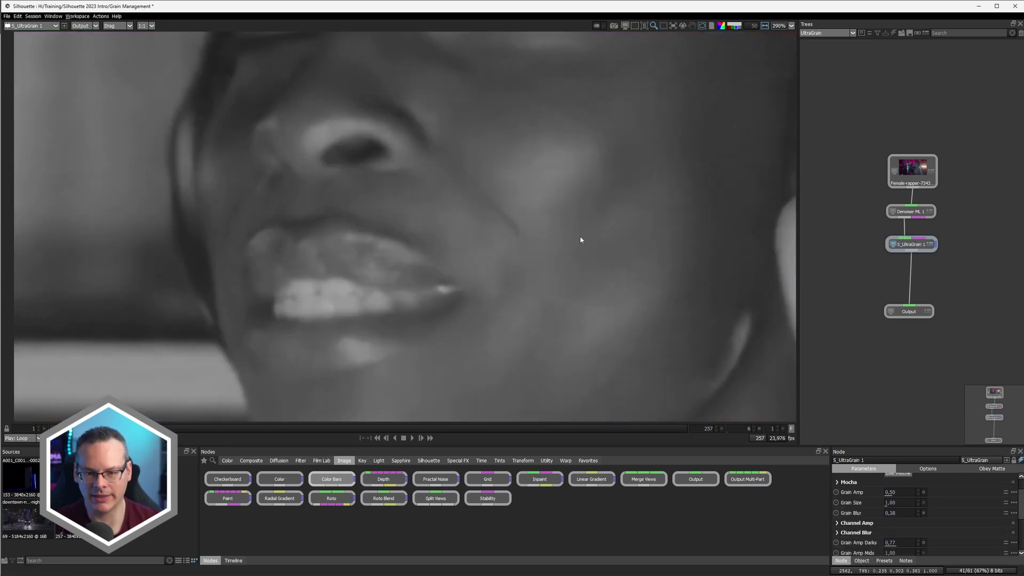
left_click_drag(583, 240, 657, 375)
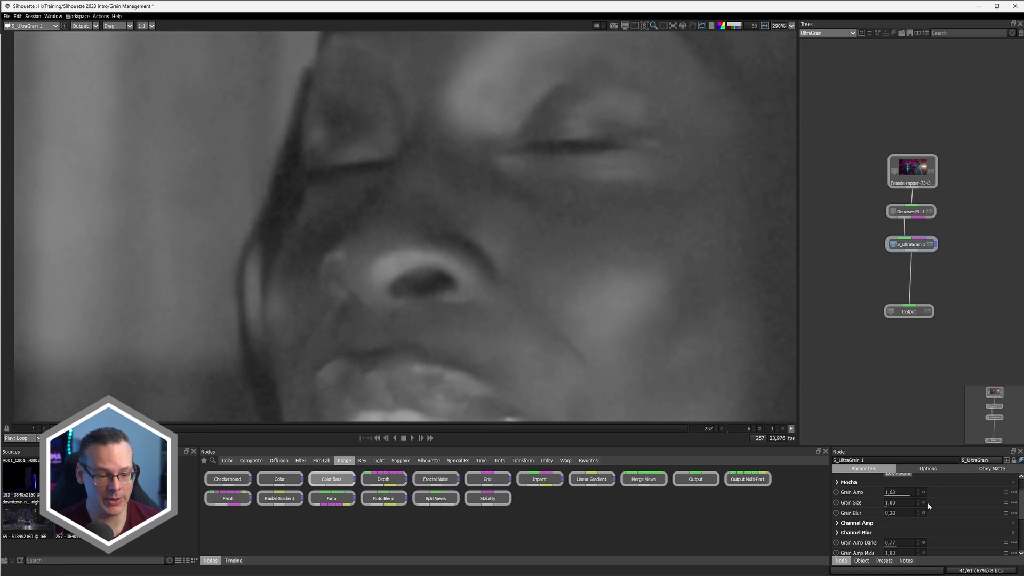
left_click(913, 169)
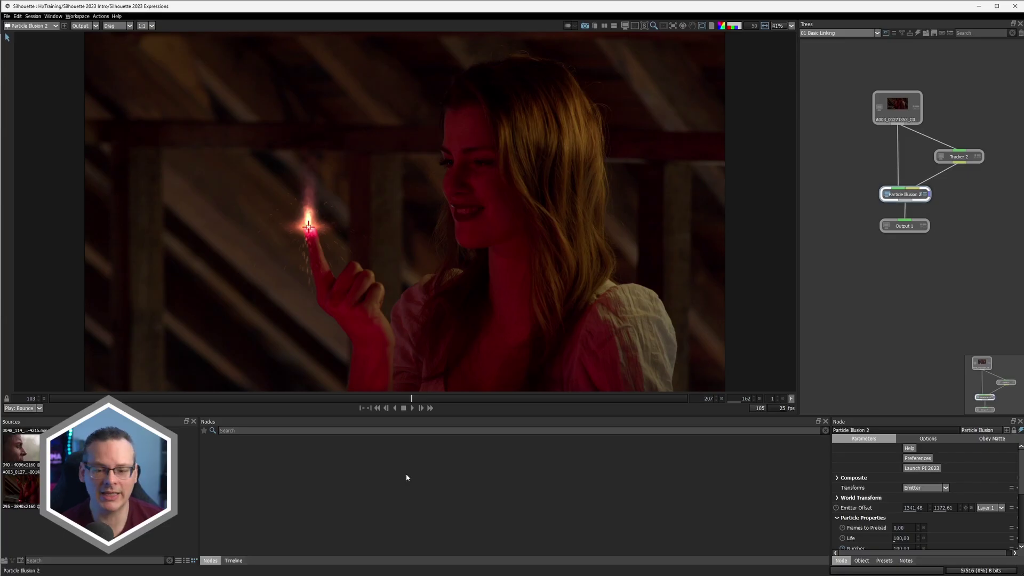
- Play the particle shot, enlarge the lower panels, scrub back before the glow and show the Timeline
key("space")
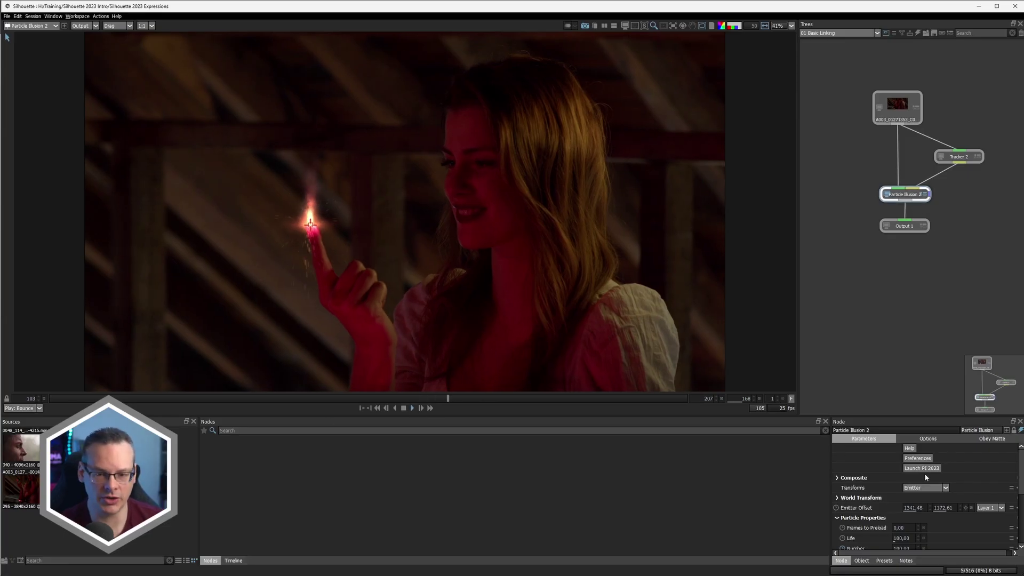
left_click_drag(887, 415, 888, 383)
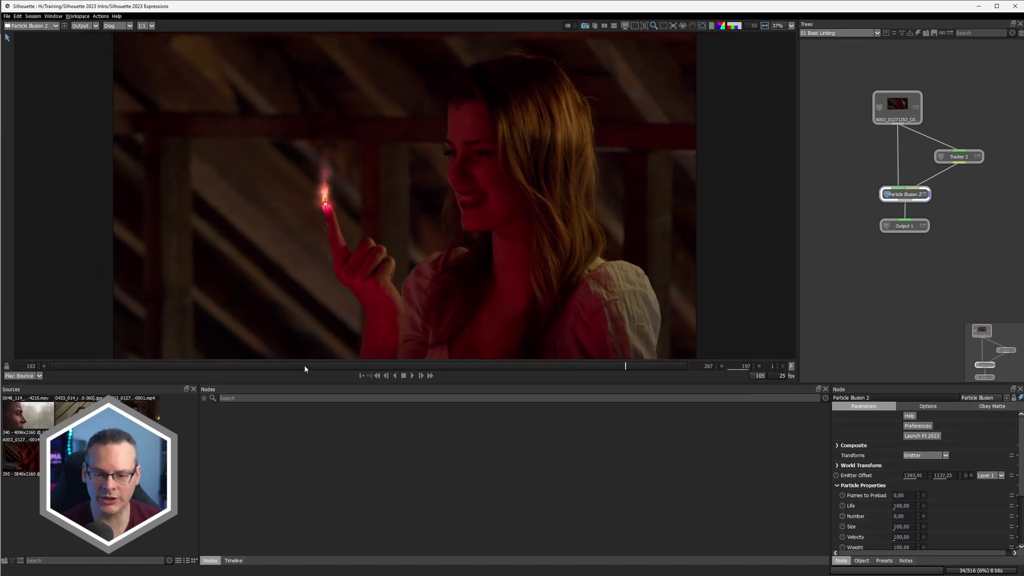
mouse_move(200, 375)
left_mouse_down()
mouse_move(107, 384)
mouse_move(182, 378)
left_mouse_up()
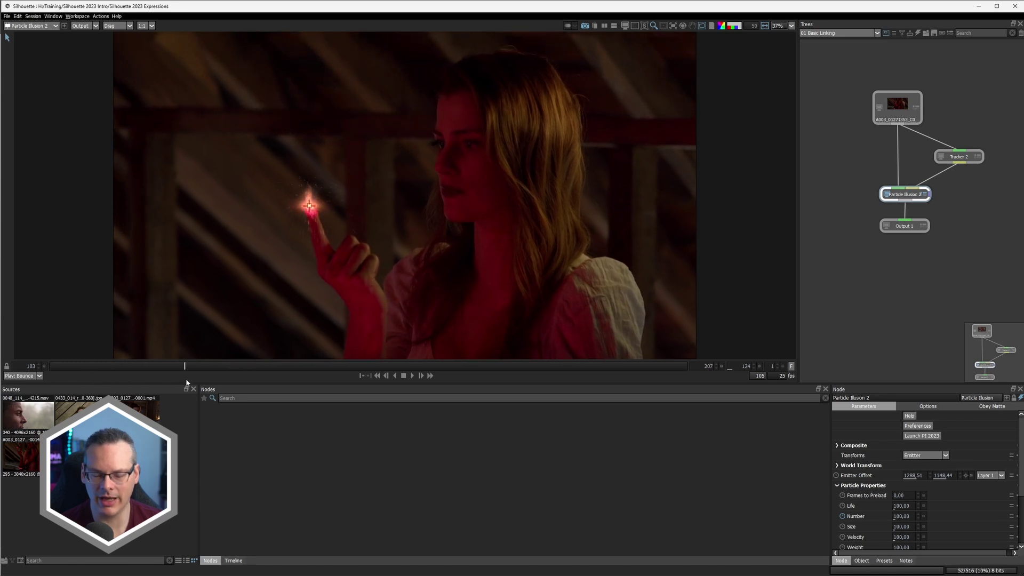
mouse_move(160, 367)
left_mouse_down()
mouse_move(56, 372)
mouse_move(193, 369)
mouse_move(166, 368)
left_mouse_up()
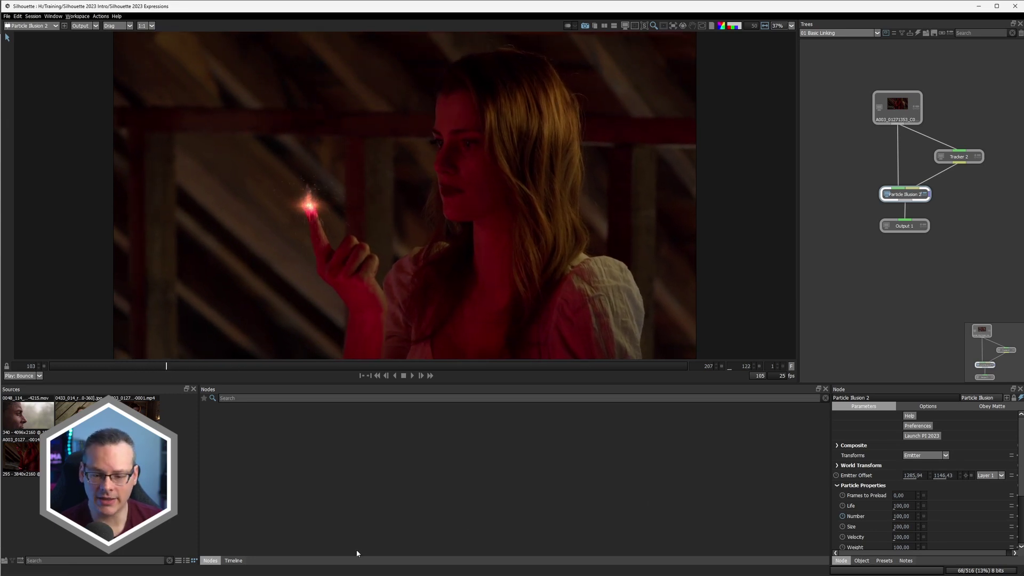
left_click(233, 560)
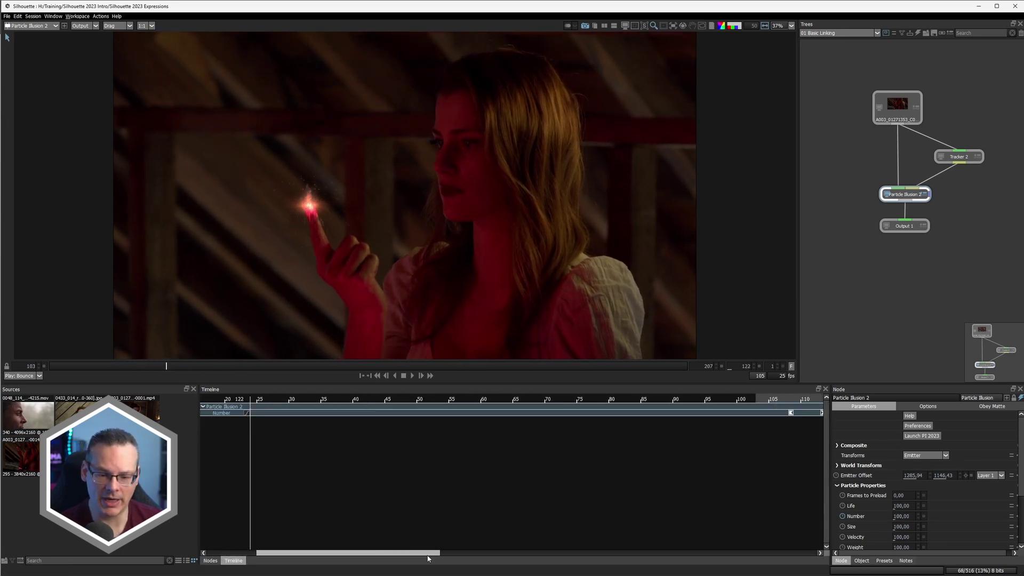
mouse_move(446, 551)
left_mouse_down()
mouse_move(621, 551)
mouse_move(558, 535)
left_mouse_up()
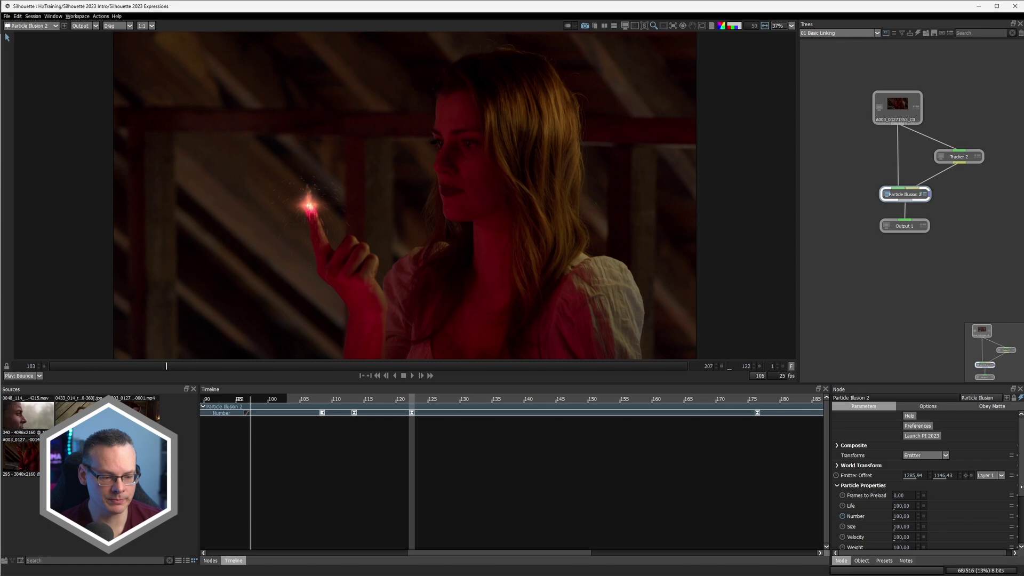
scroll(920, 480, "down", 2)
scroll(920, 480, "down", 1)
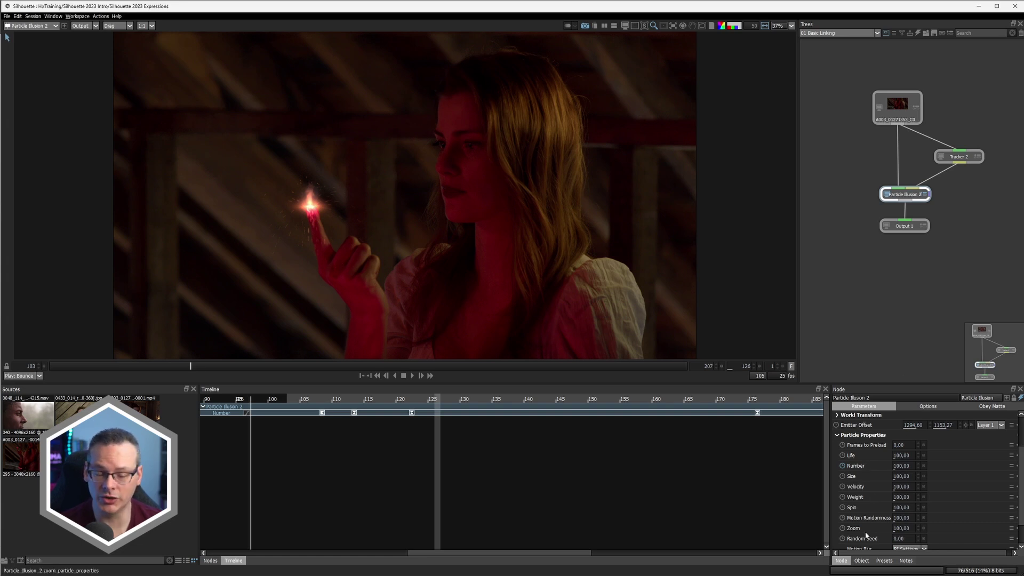
mouse_move(183, 370)
left_mouse_down()
mouse_move(153, 361)
mouse_move(137, 364)
mouse_move(159, 369)
mouse_move(100, 368)
mouse_move(142, 367)
left_mouse_up()
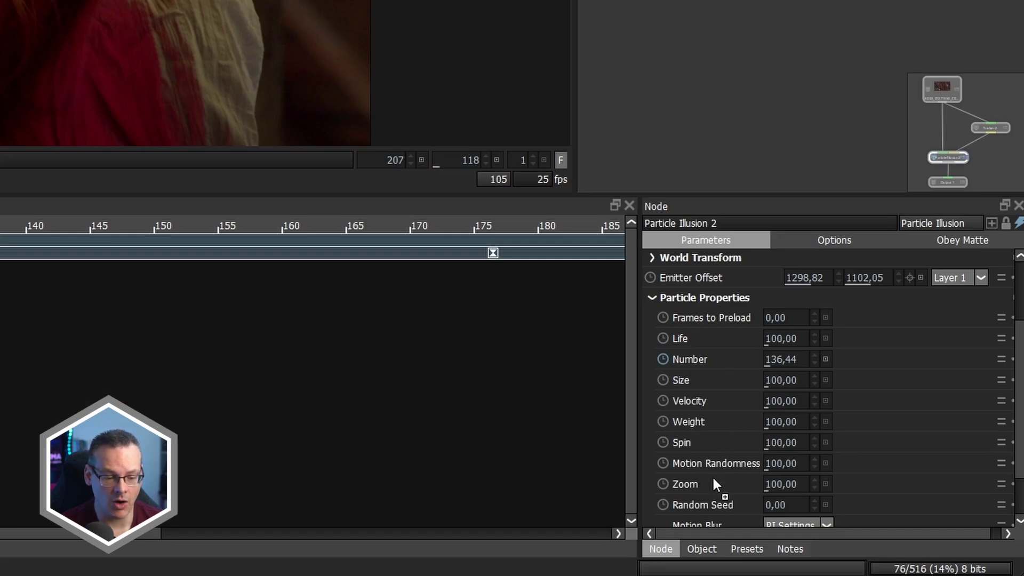
- Link Zoom to the Number parameter, widen the parameter panel and scrub frames to compare
left_click_drag(702, 478, 715, 486)
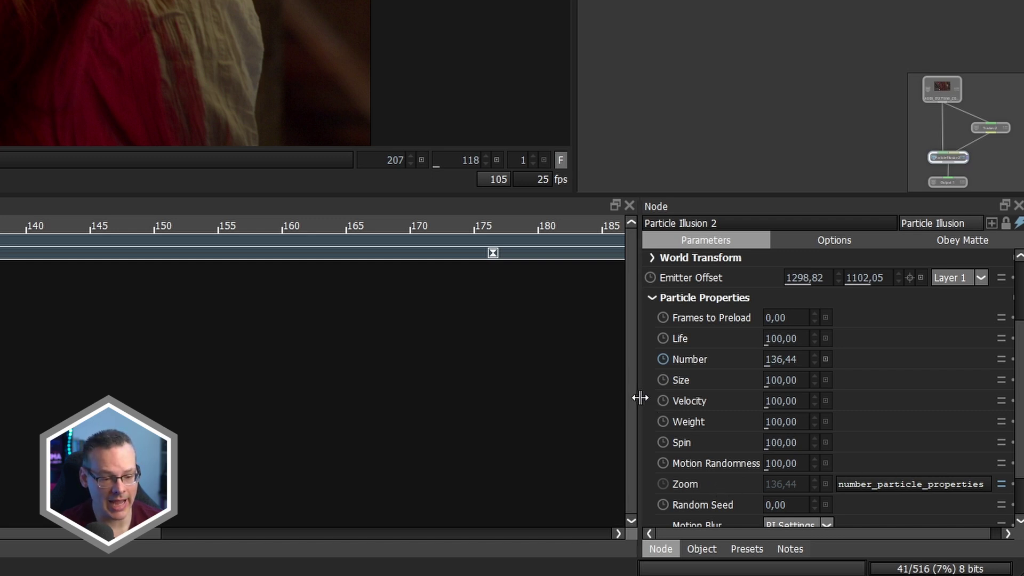
left_click_drag(642, 395, 350, 384)
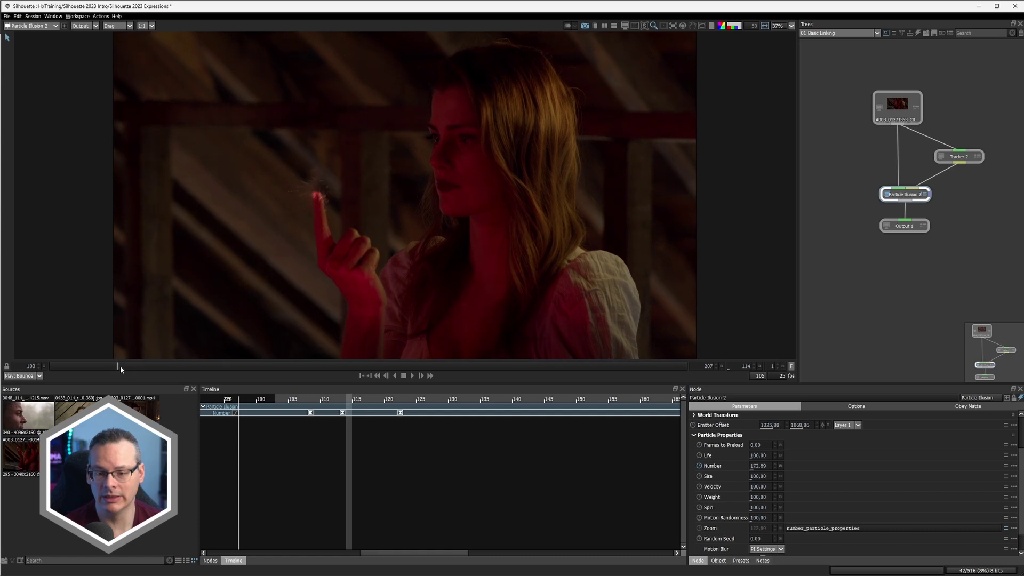
mouse_move(120, 366)
left_mouse_down()
mouse_move(175, 365)
mouse_move(98, 366)
mouse_move(135, 366)
left_mouse_up()
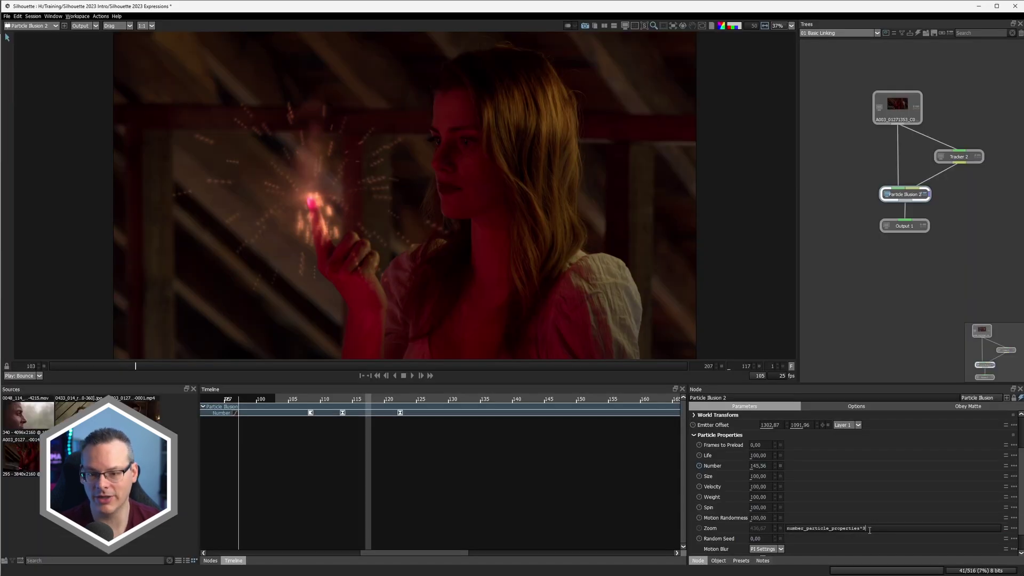
- Scrub back, play the particles and confirm the Zoom expression number_particle_properties*2.5
left_click_drag(133, 367, 68, 372)
type("1")
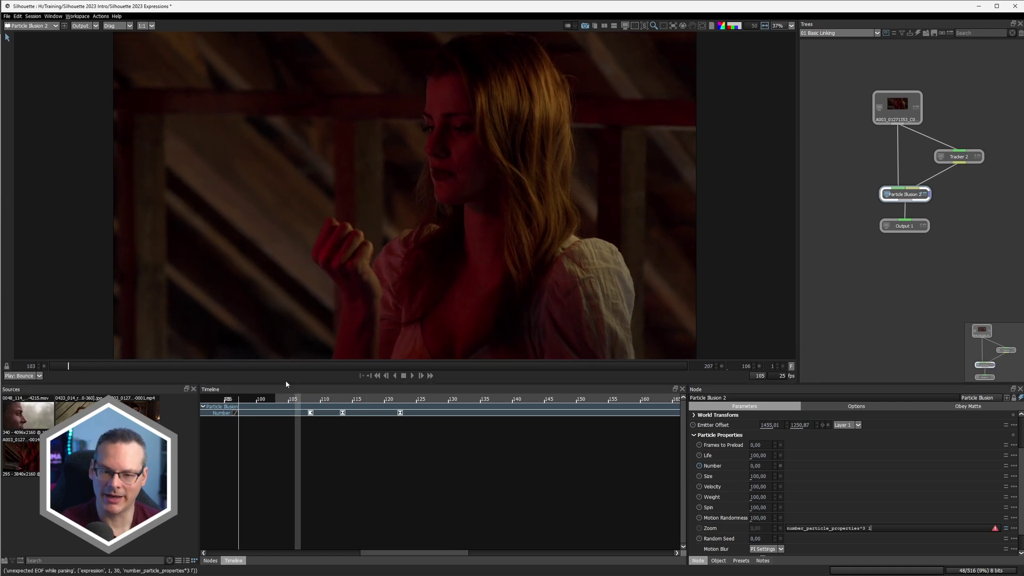
left_click(421, 375)
type("2")
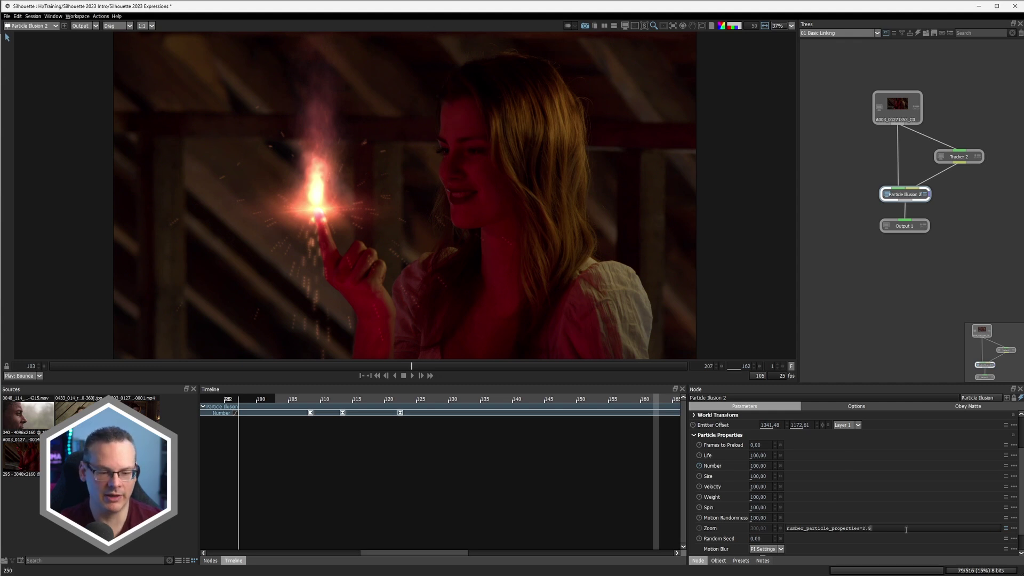
type(".5")
key("Return")
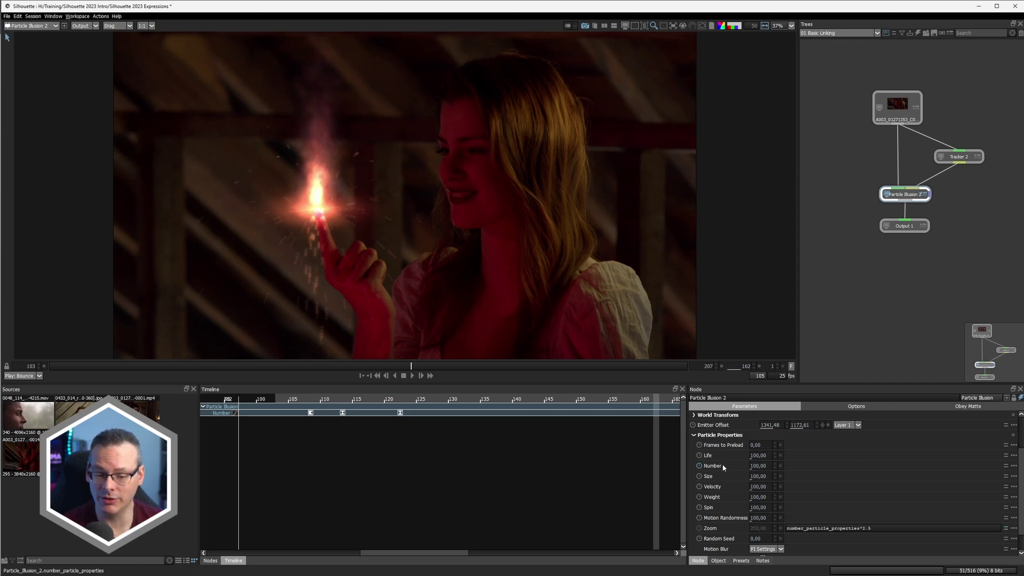
- Link Life and Velocity to the Number parameter and play back the particle burst
left_click_drag(712, 466, 717, 455)
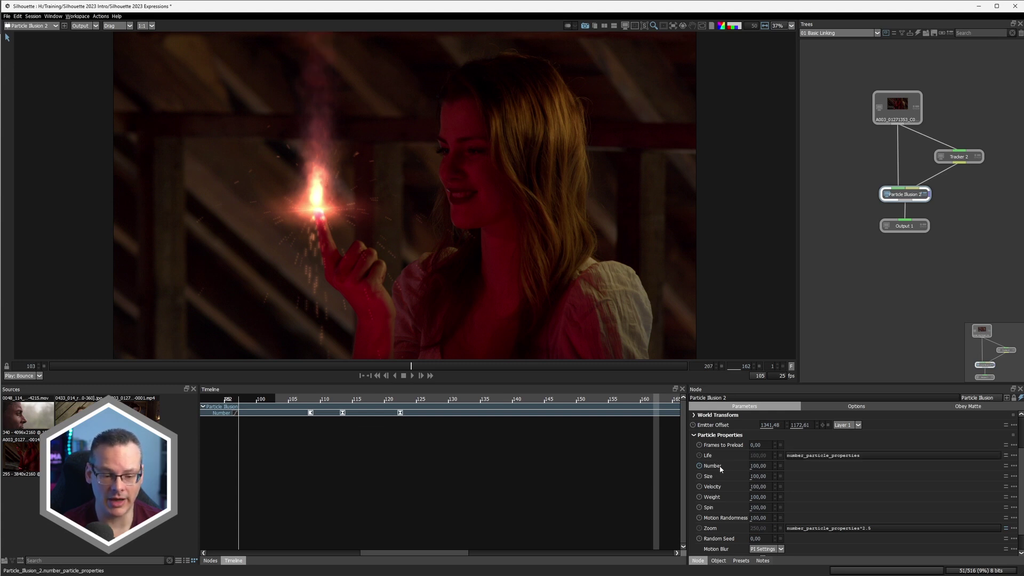
left_click_drag(723, 489, 725, 489)
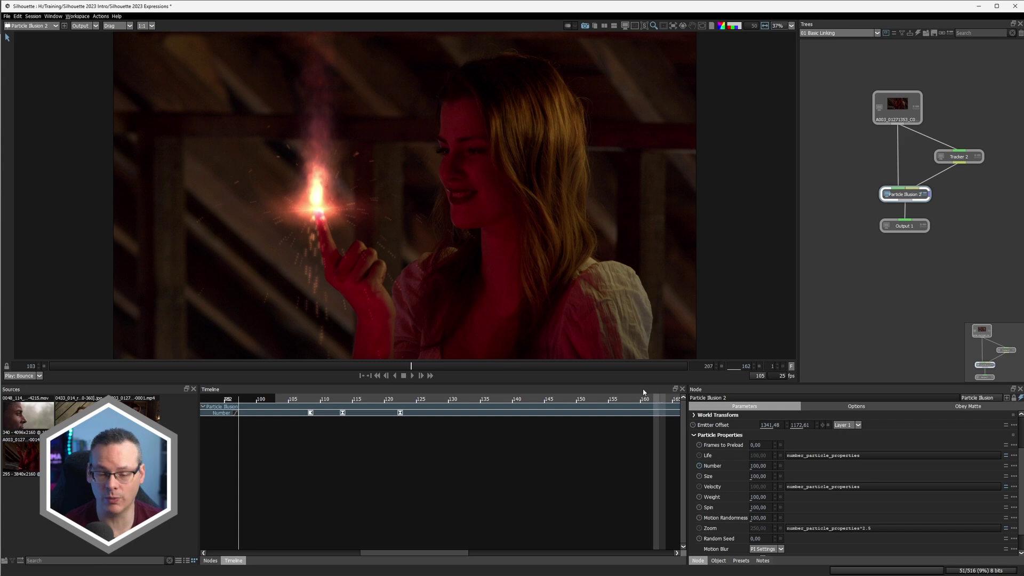
mouse_move(94, 366)
left_mouse_down()
mouse_move(222, 370)
mouse_move(98, 365)
left_mouse_up()
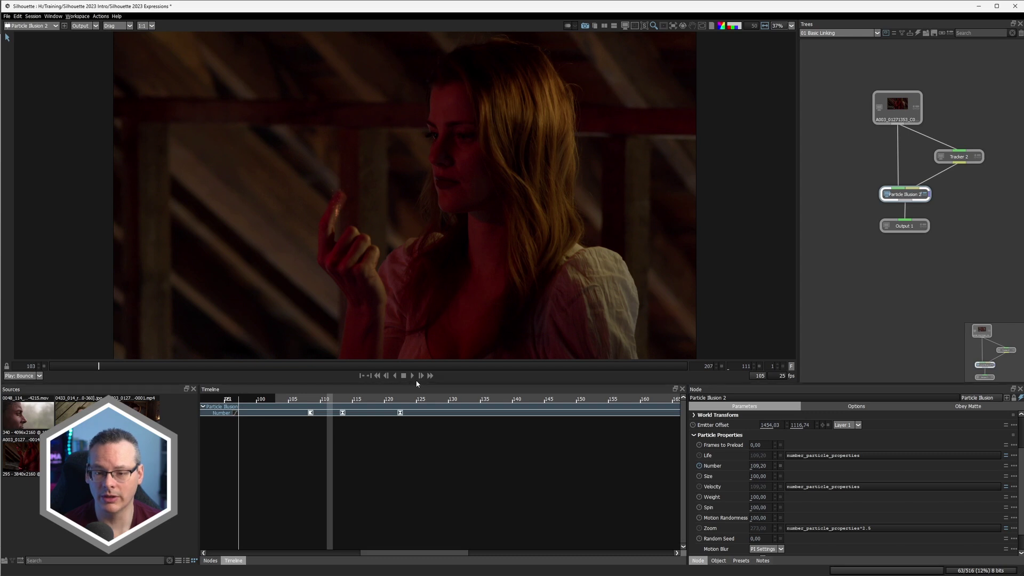
left_click(411, 375)
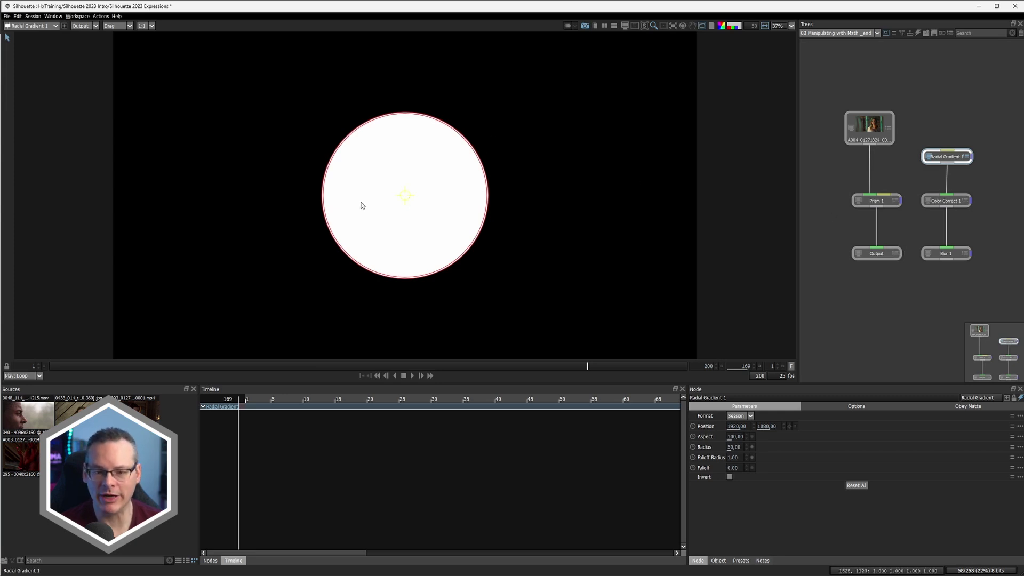
- Check the session.width/2 term in Color Correct 1's Temperature expression, then shift Radial Gradient 1 right of centre
mouse_move(403, 199)
left_mouse_down()
mouse_move(343, 175)
mouse_move(418, 214)
left_mouse_up()
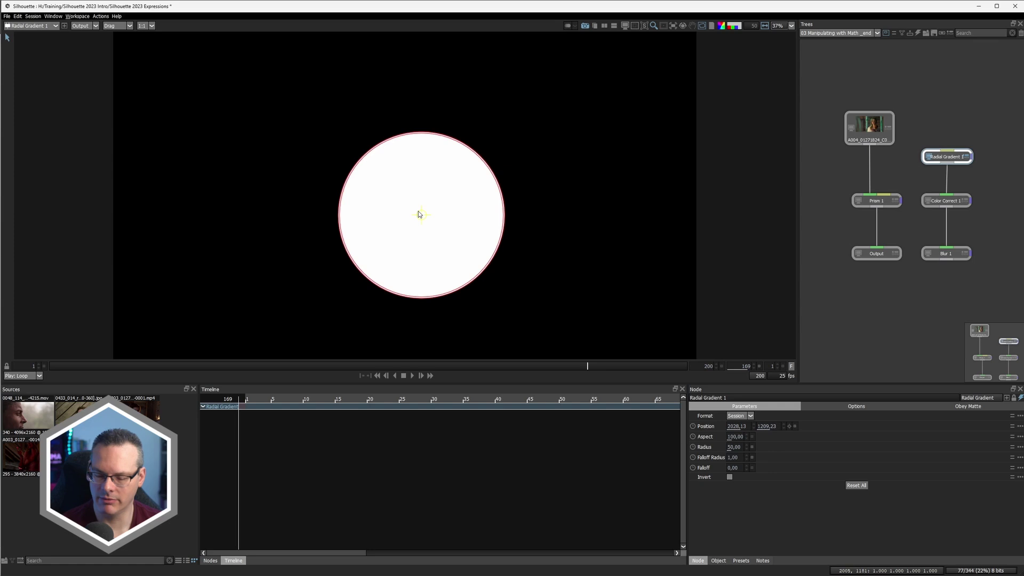
key("ctrl+z")
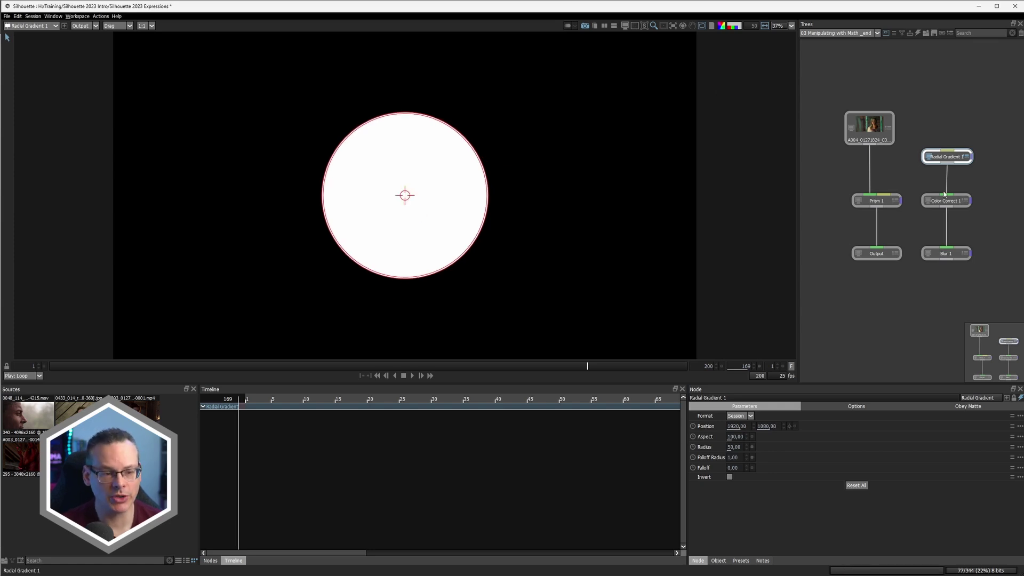
left_click(947, 202)
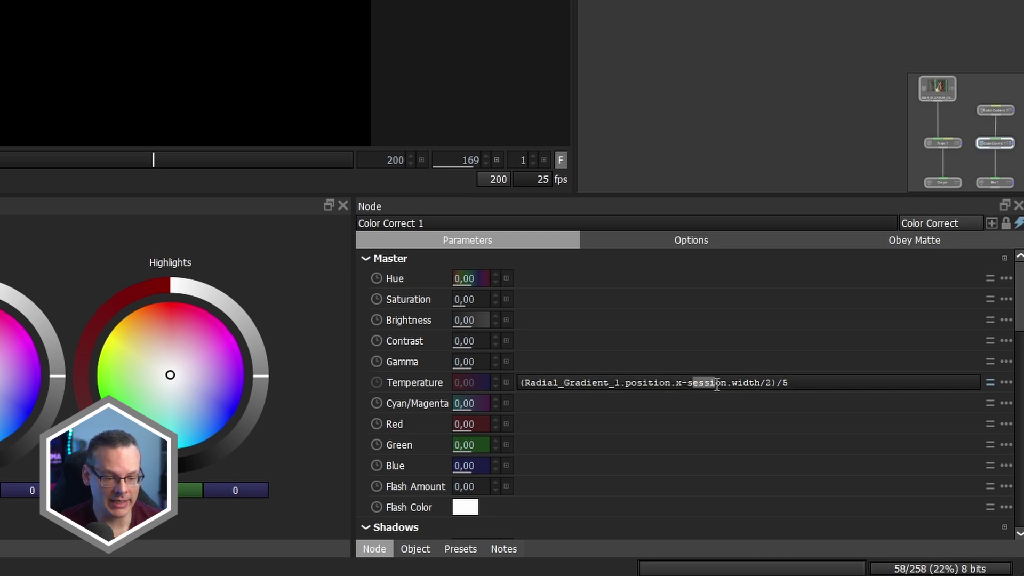
left_click_drag(692, 384, 771, 381)
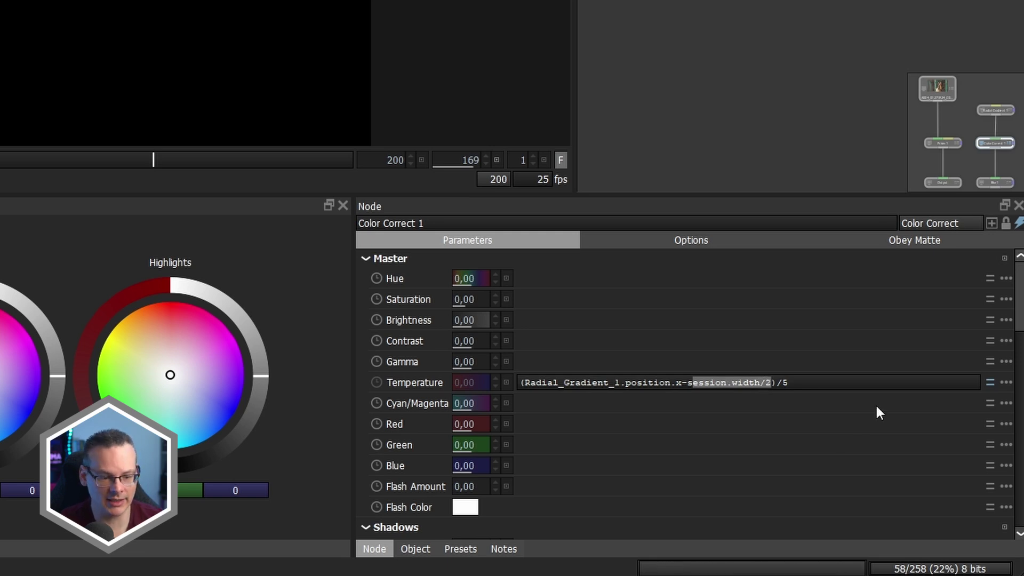
left_click(802, 382)
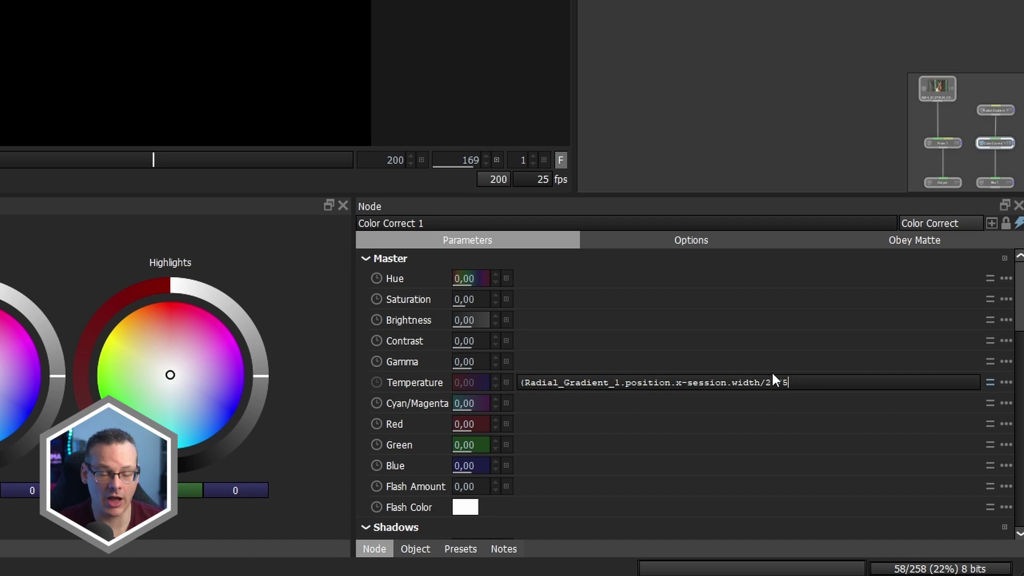
left_click(947, 157)
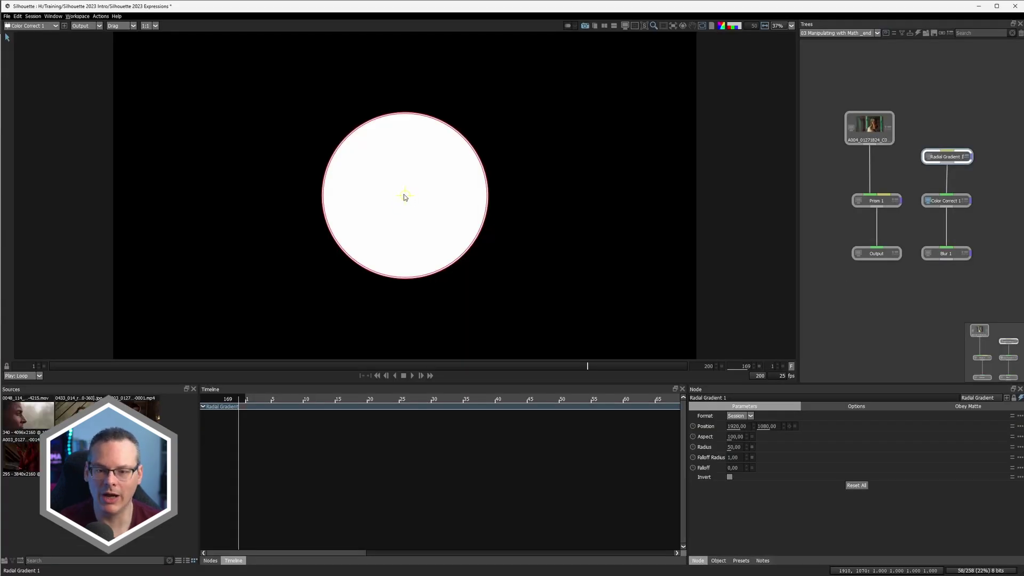
mouse_move(404, 197)
left_mouse_down()
mouse_move(381, 197)
mouse_move(483, 203)
mouse_move(263, 192)
mouse_move(463, 145)
mouse_move(501, 217)
mouse_move(288, 213)
mouse_move(438, 203)
left_mouse_up()
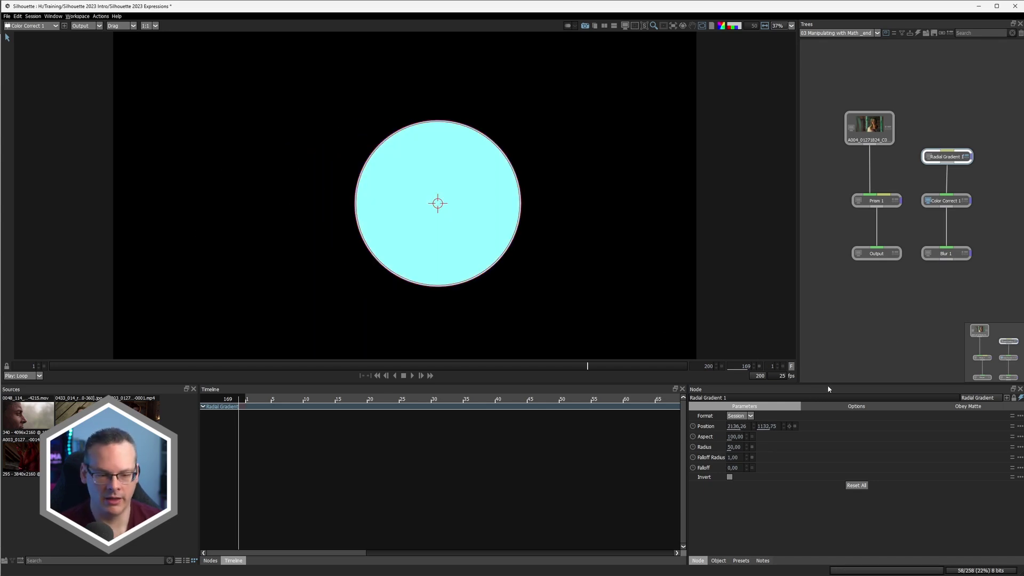
- Review Blur 1's abs() expression, then sweep Radial Gradient 1 right and back, settling just right of centre
left_click(946, 254)
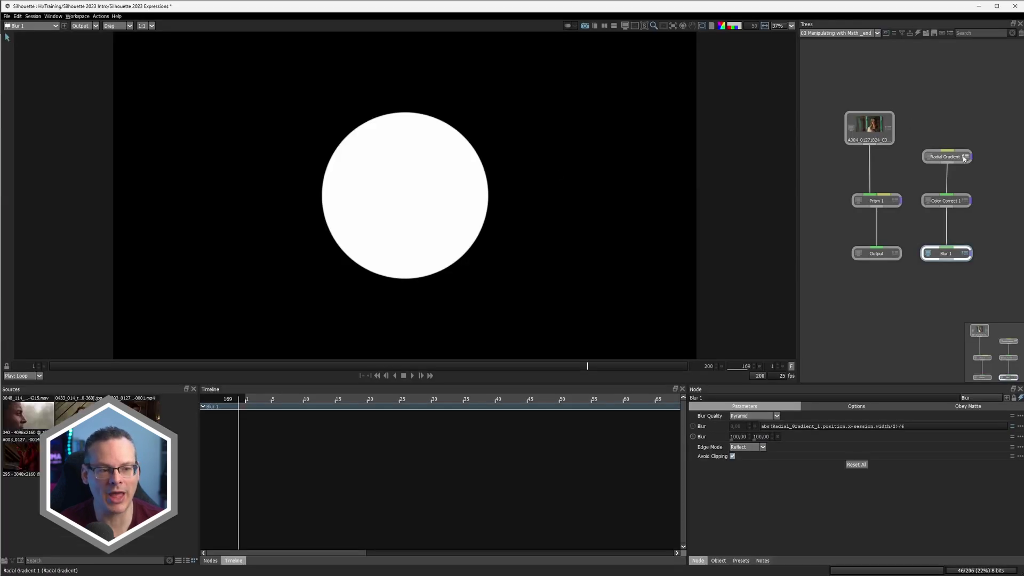
left_click(947, 156)
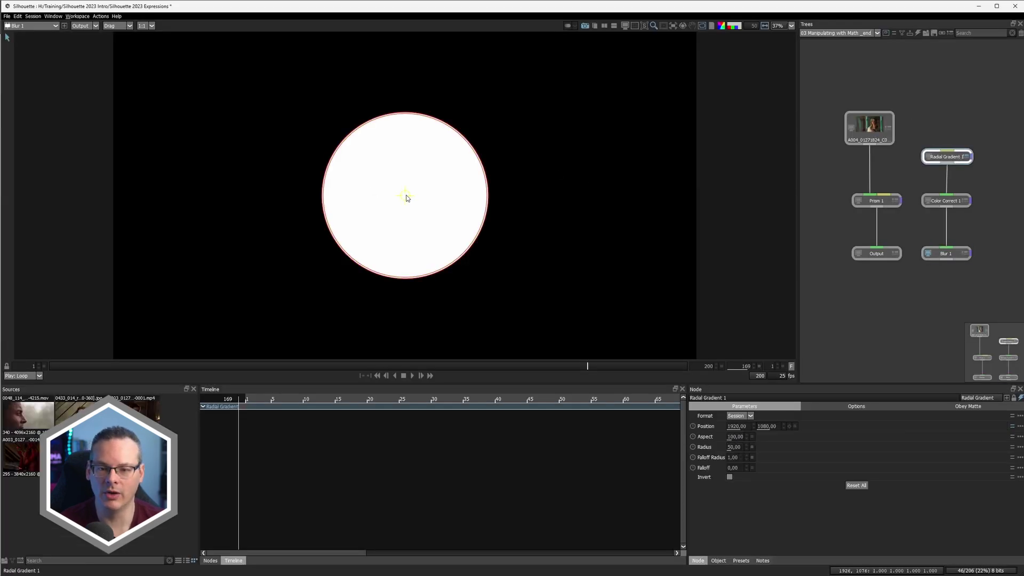
left_click_drag(406, 197, 660, 200)
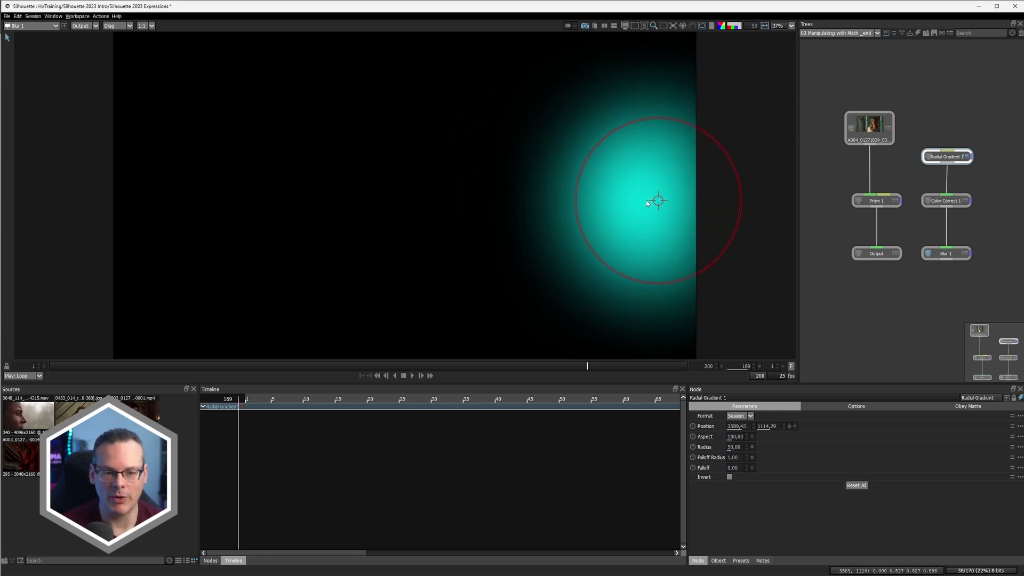
left_click_drag(630, 201, 116, 197)
mouse_move(289, 194)
left_mouse_down()
mouse_move(438, 184)
mouse_move(399, 192)
left_mouse_up()
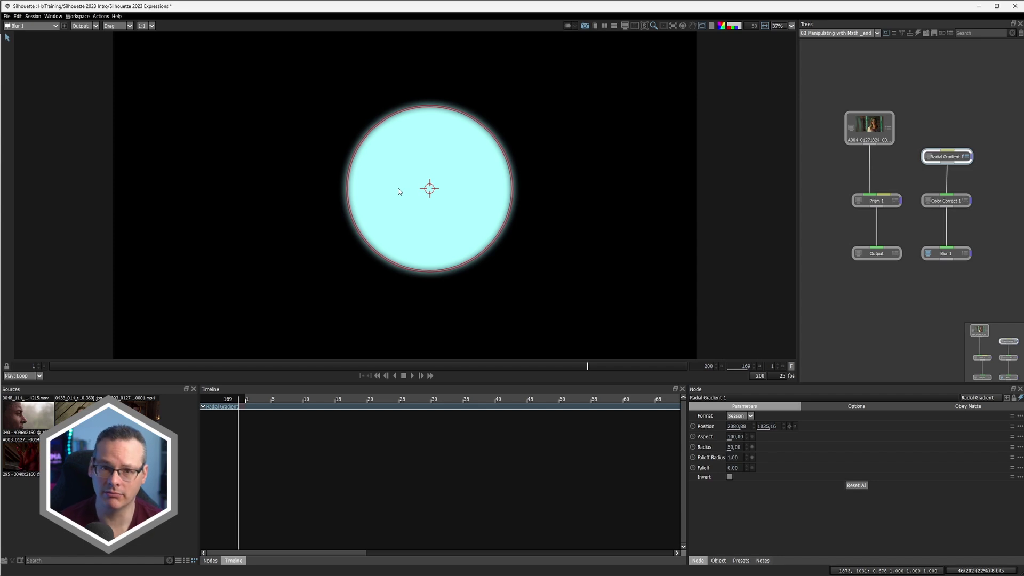